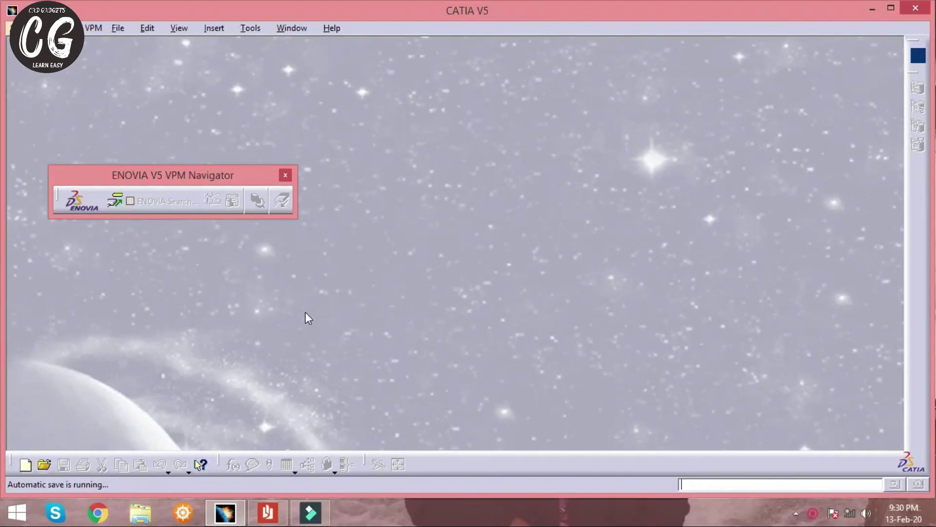
Create a new Part document, keeping the default part name and hybrid design enabled
click(118, 28)
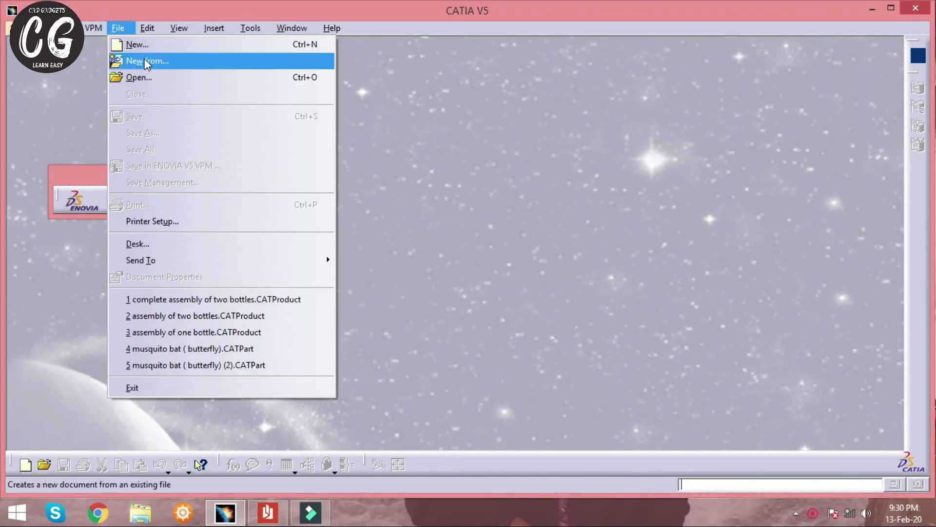
click(136, 43)
drag(882, 347, 882, 373)
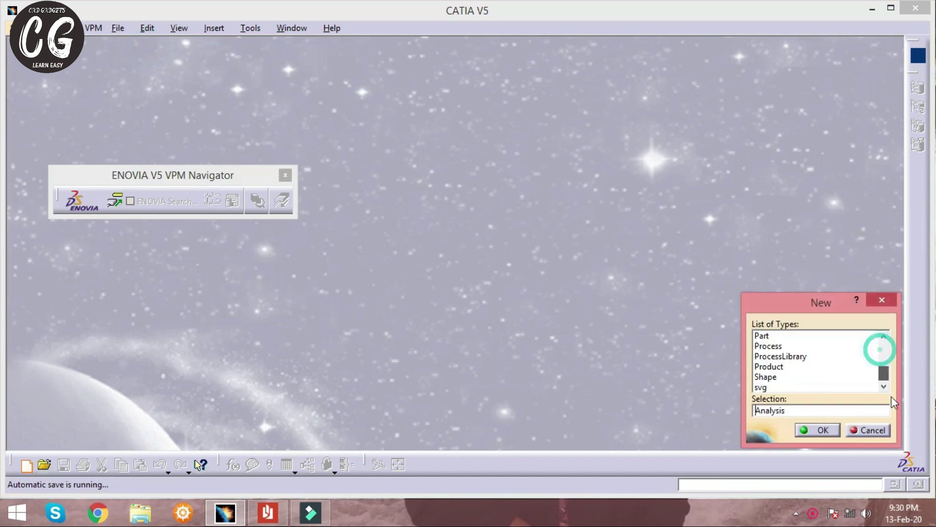
click(804, 336)
click(822, 429)
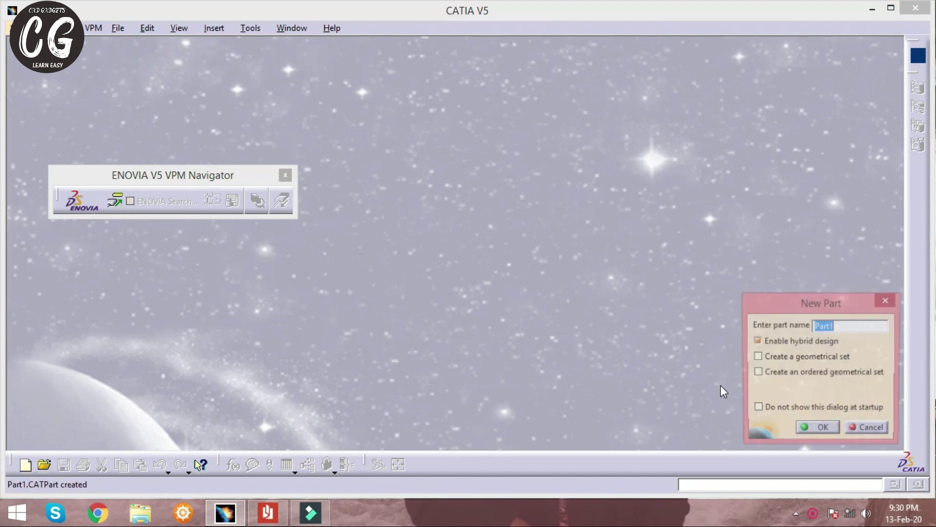
click(822, 430)
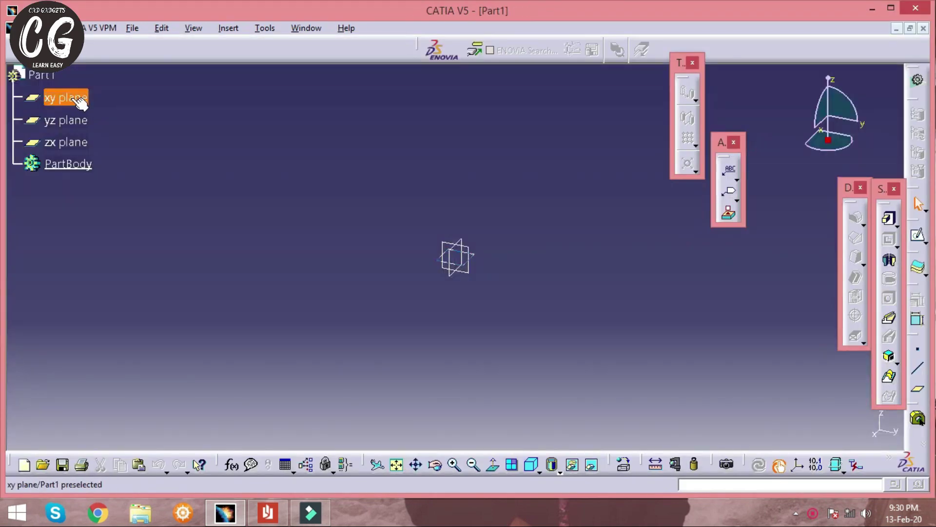
Start a sketch on the xy plane and consult the L-shaped bracket drawing in CATIA Exercise Book.pdf
click(78, 99)
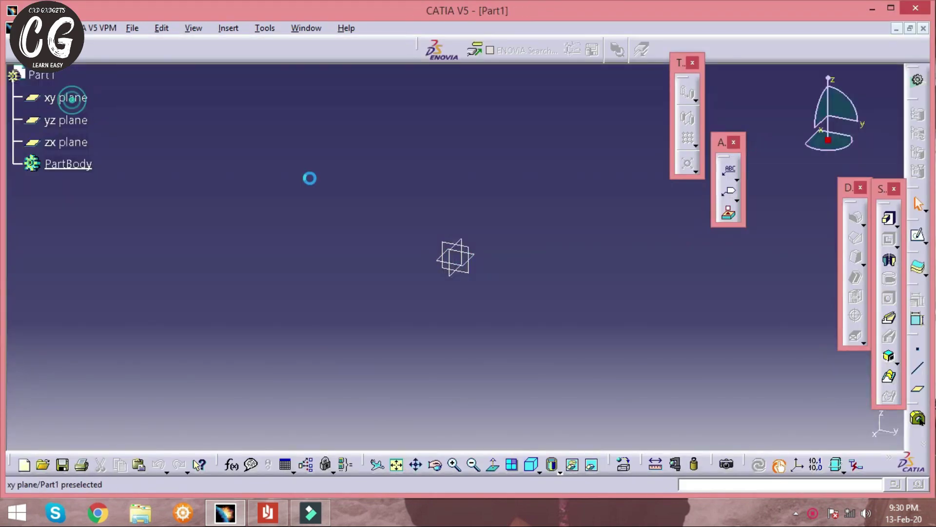
click(919, 237)
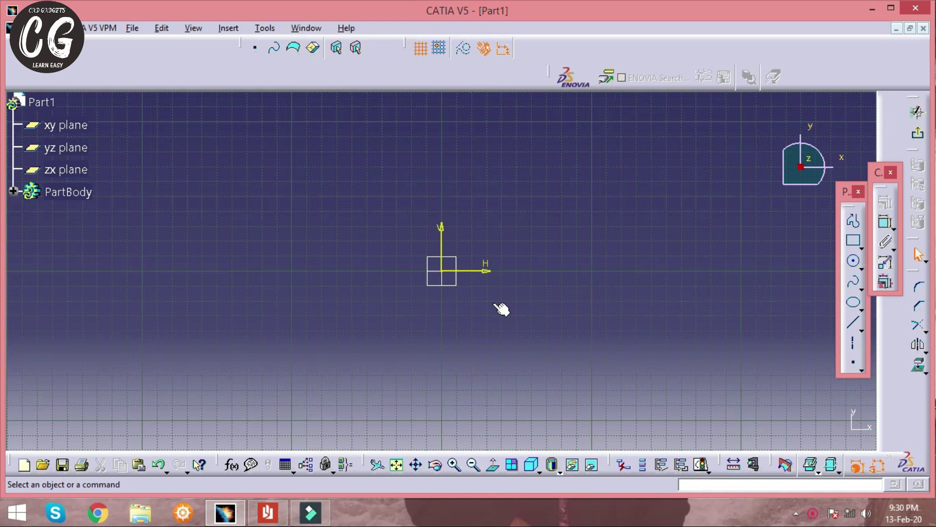
click(271, 510)
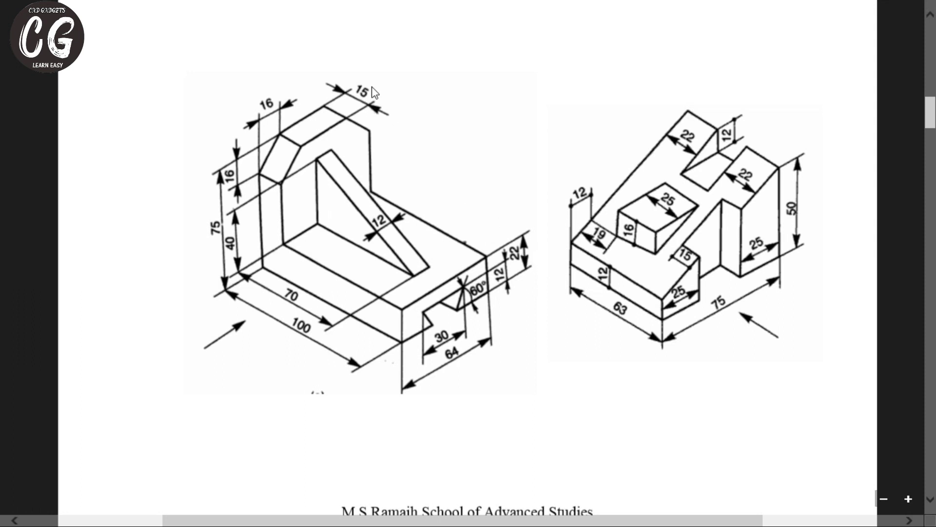
key(alt+Tab)
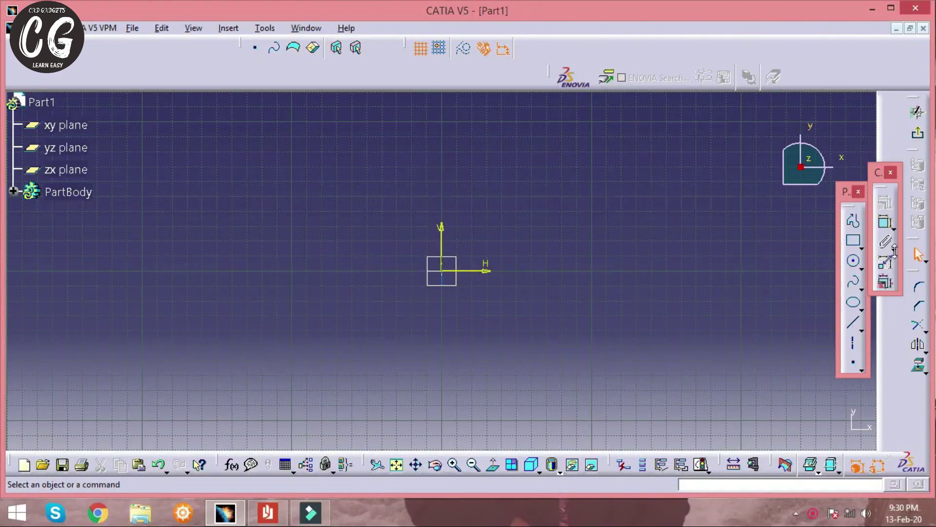
Sketch a closed L-shaped profile around the origin with the Profile tool, its base about 147 mm long and 17 mm thick
click(854, 224)
click(351, 308)
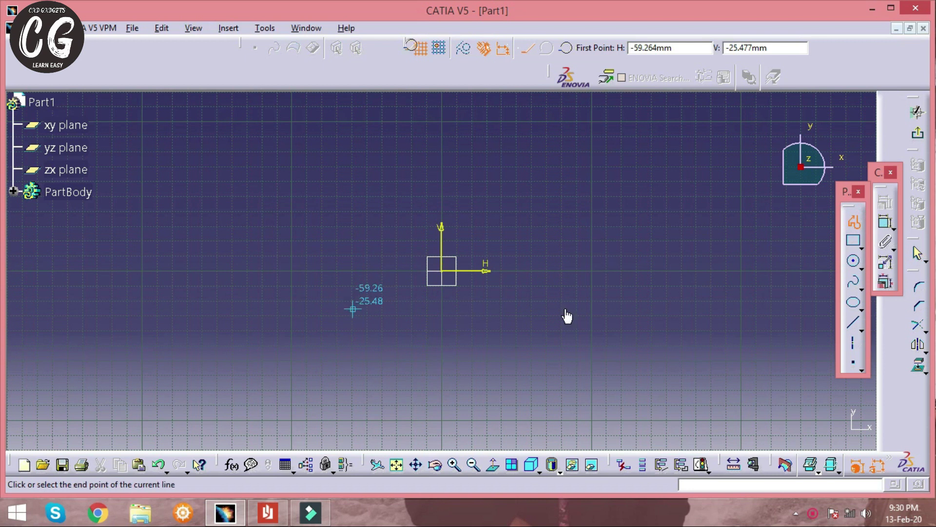
click(570, 308)
click(853, 223)
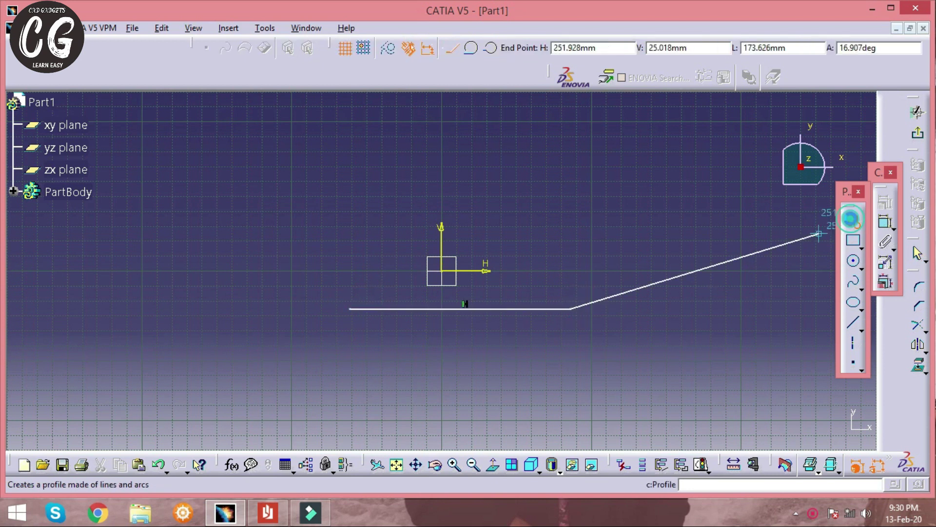
click(351, 311)
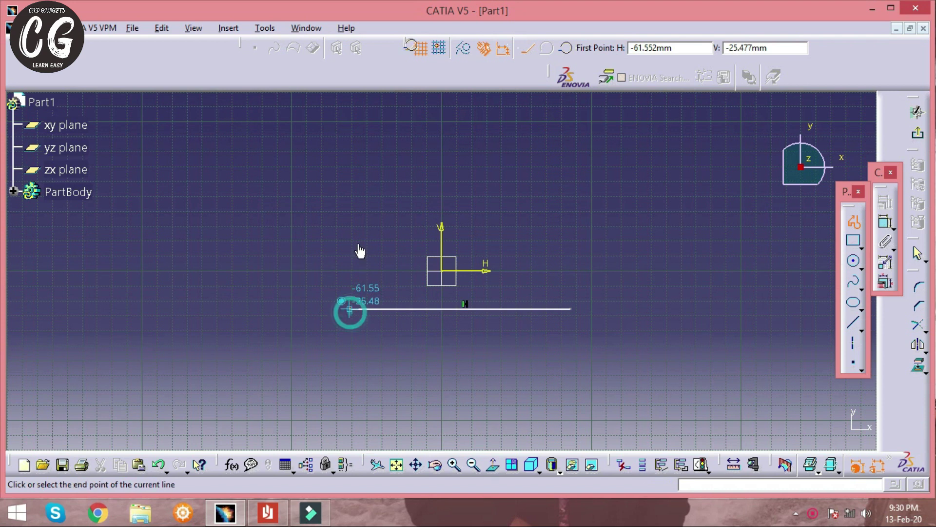
click(350, 195)
click(375, 196)
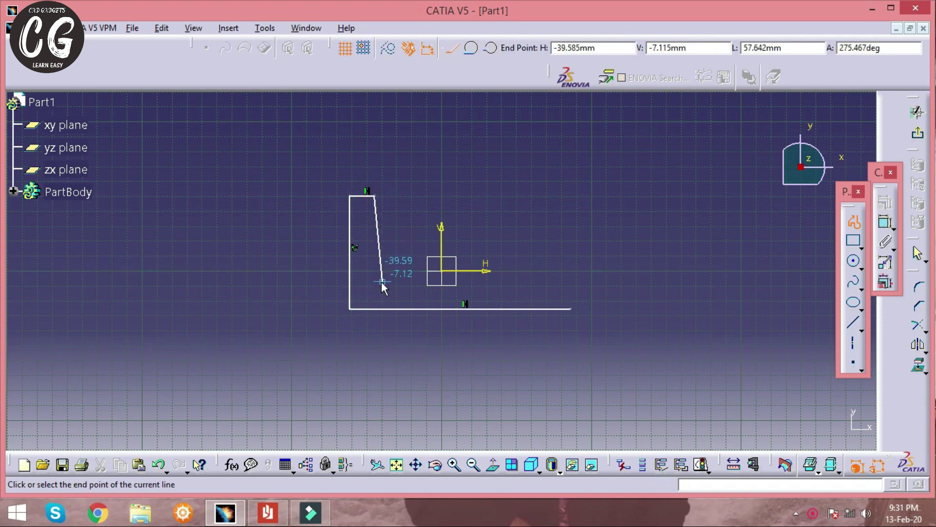
click(375, 284)
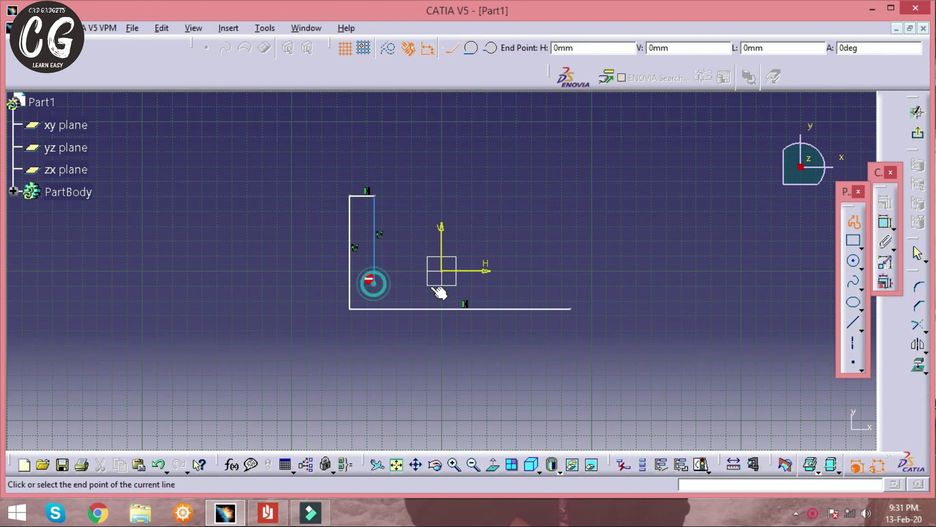
click(569, 283)
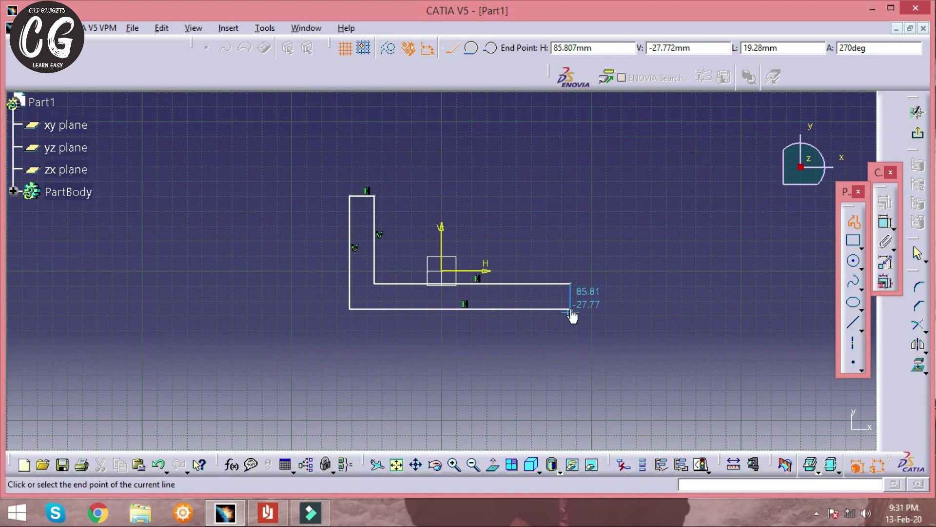
click(570, 309)
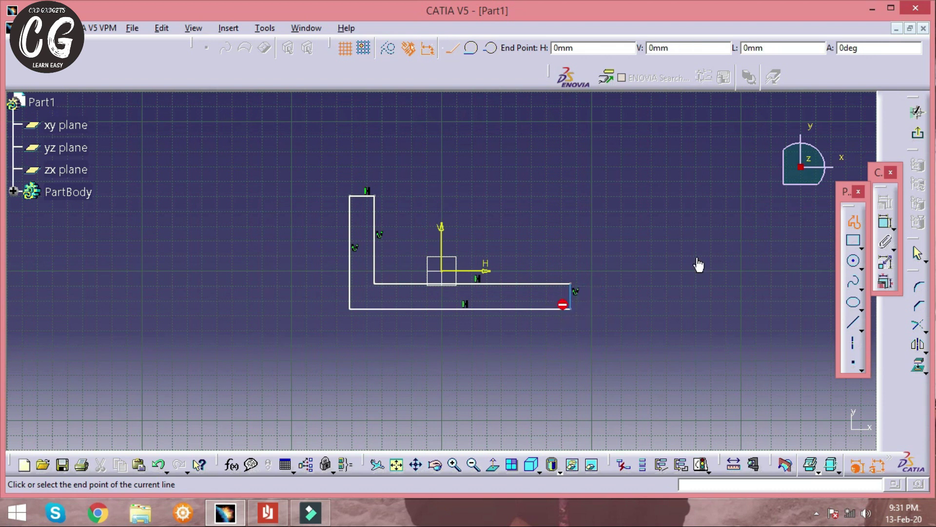
key(Escape)
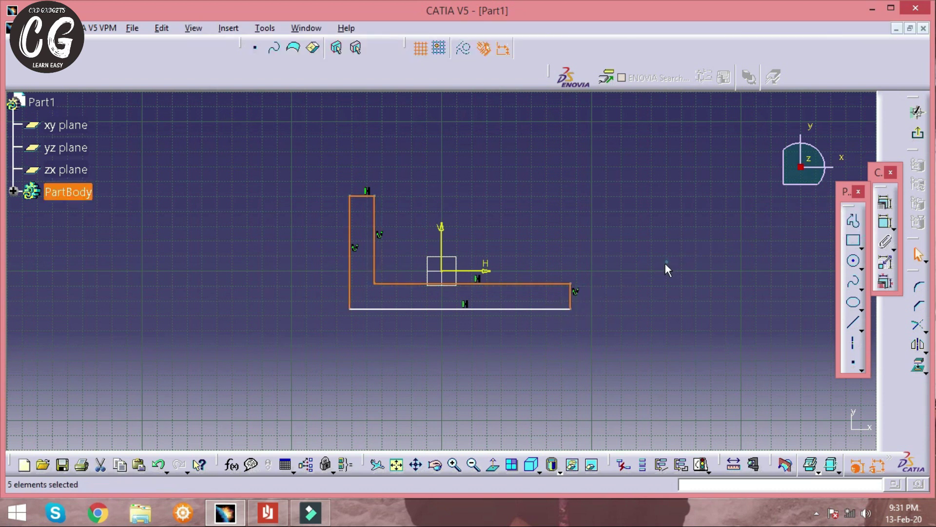
Constrain the outer vertical edge of the L's upright to 50 mm from the vertical axis
mouse_move(664, 262)
middle_down()
mouse_move(602, 309)
mouse_move(623, 254)
middle_up()
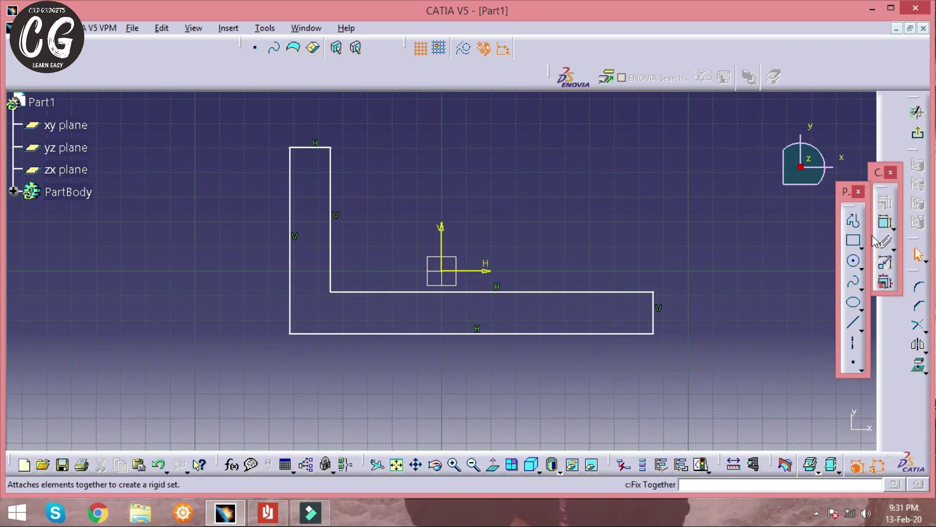
click(885, 222)
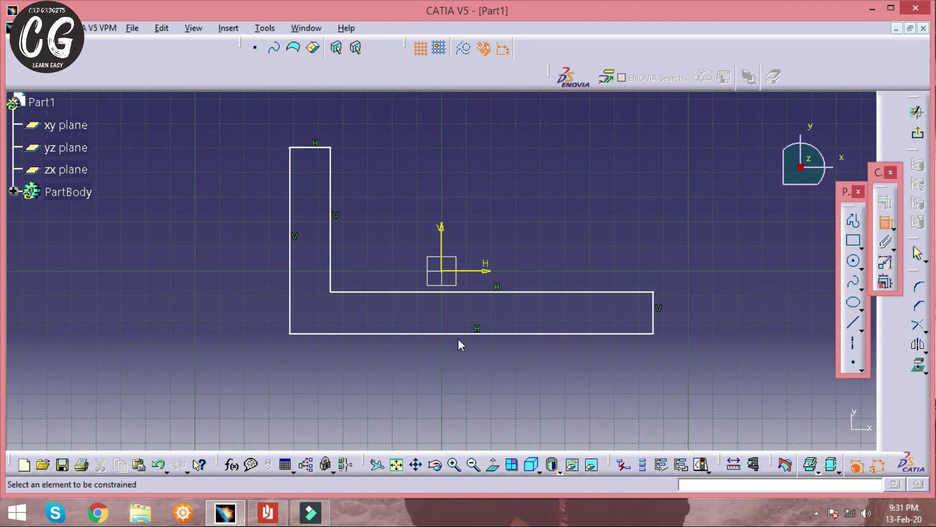
click(290, 335)
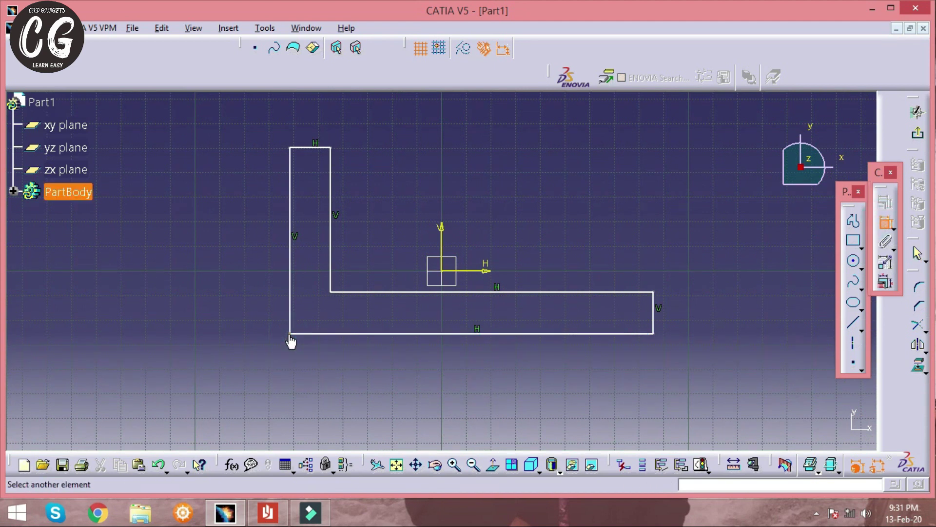
click(442, 233)
click(449, 346)
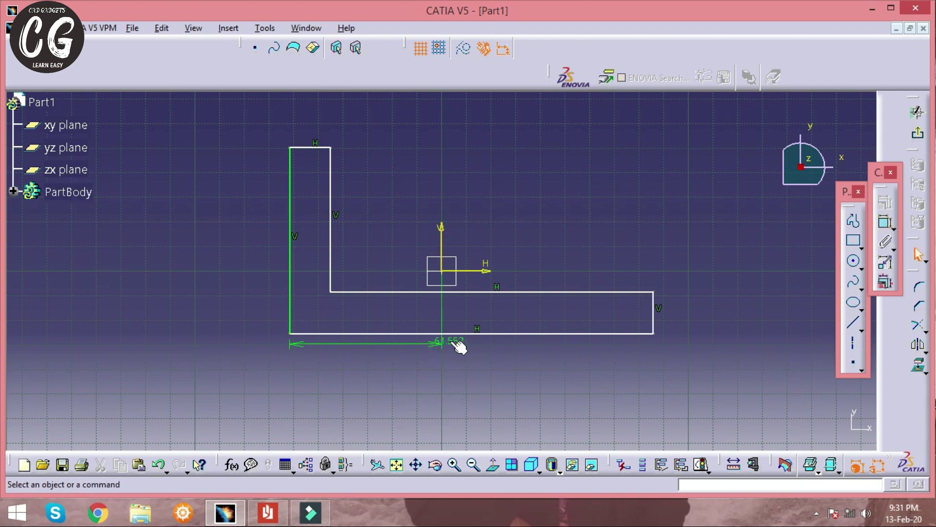
double_click(449, 344)
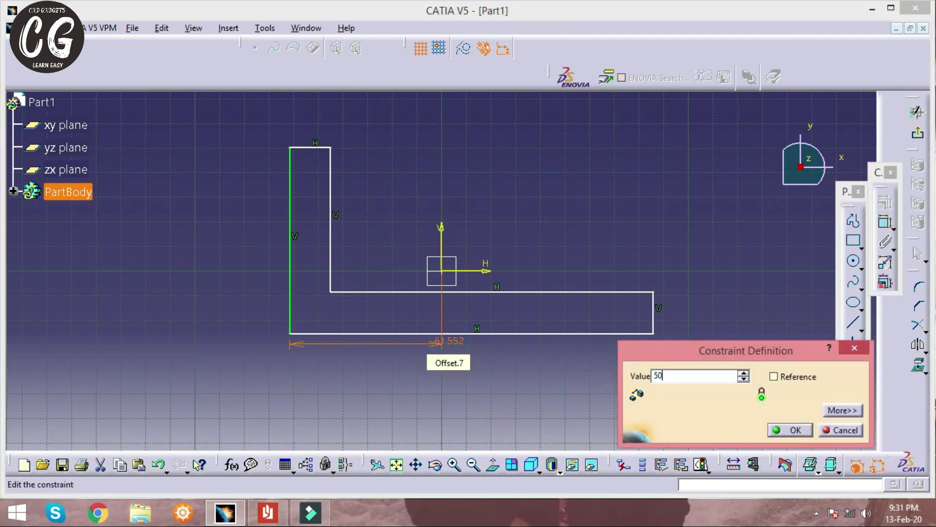
key(Return)
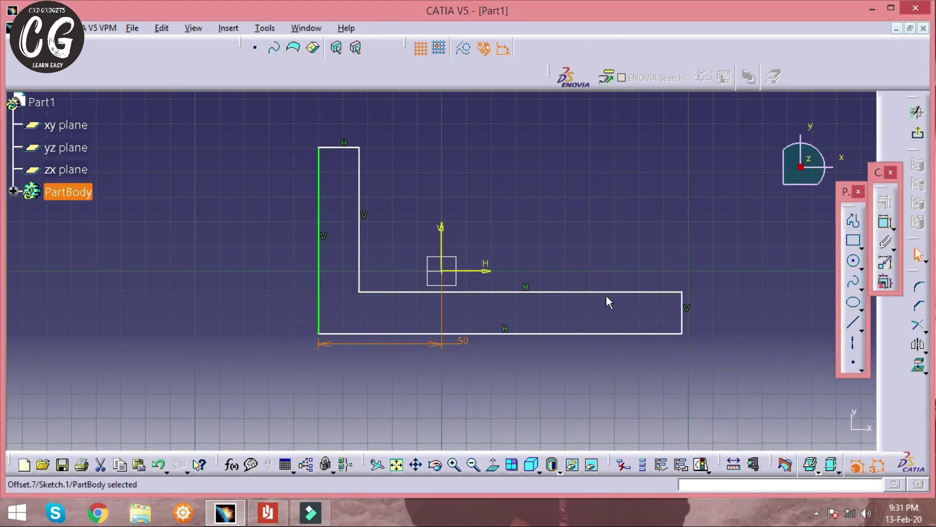
Constrain the short vertical end edge of the L's base to 50 mm from the vertical axis
click(885, 223)
click(442, 229)
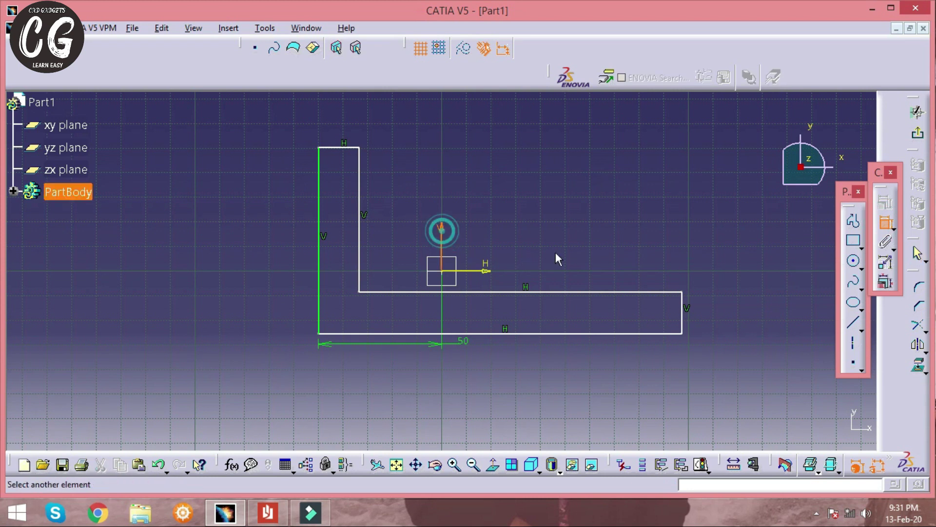
click(683, 318)
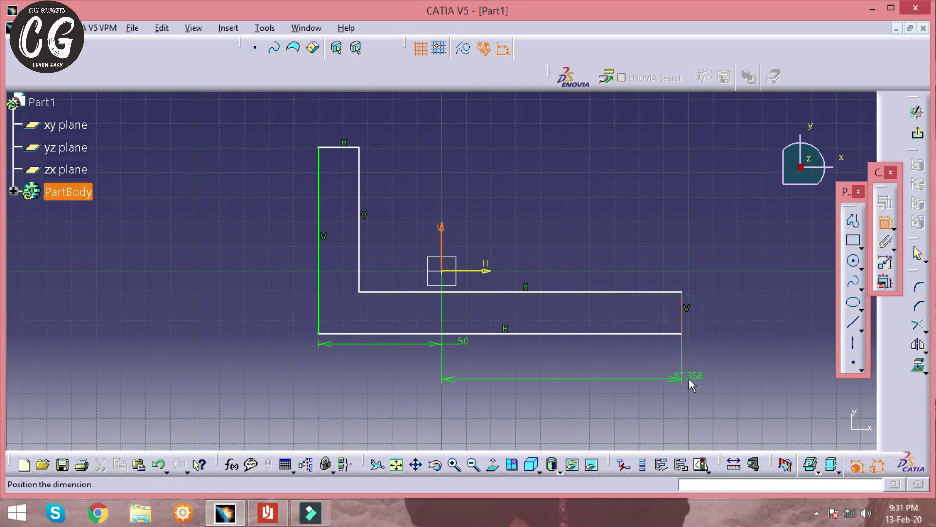
click(689, 378)
double_click(692, 376)
text(50mm)
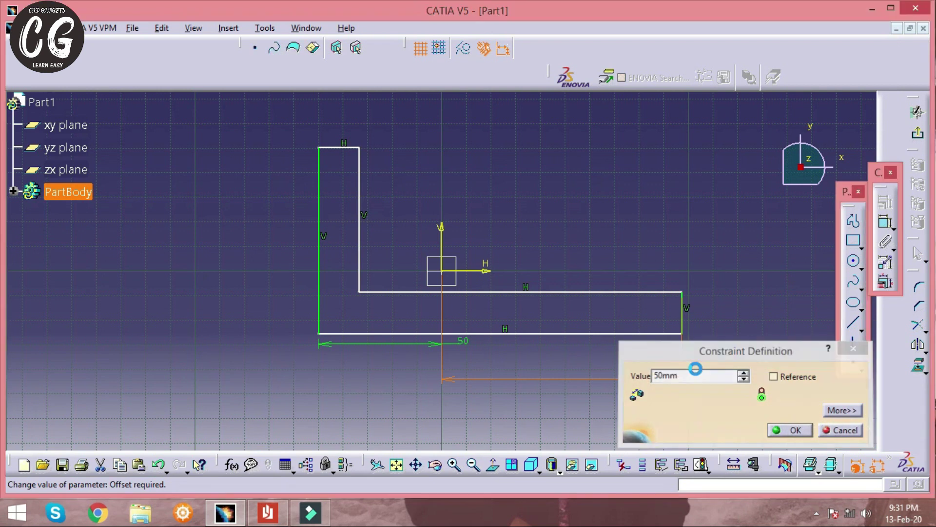
key(Return)
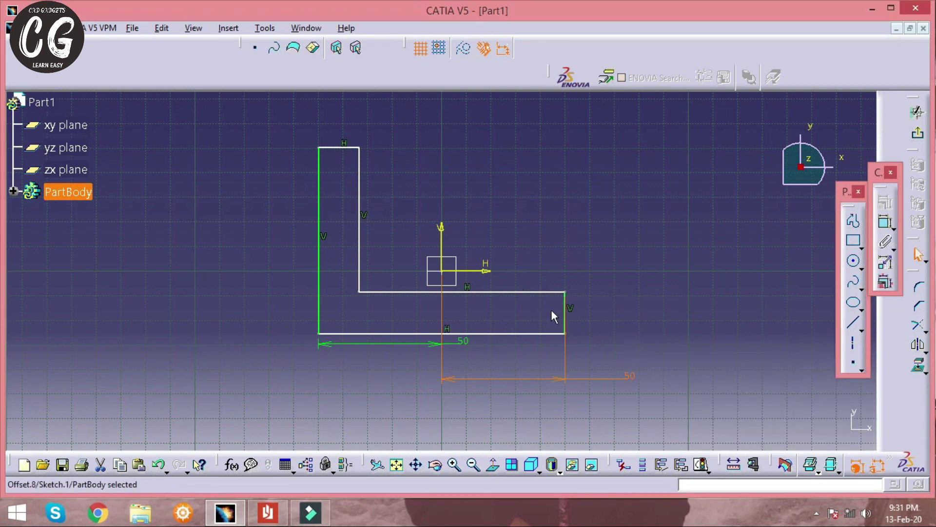
Dimension the short end edge of the base and set its length to 22 mm
click(885, 222)
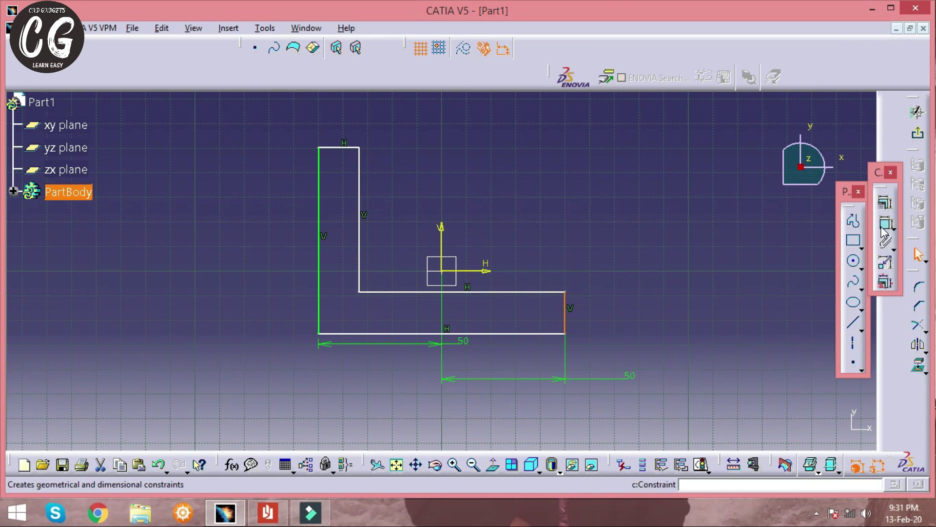
click(564, 312)
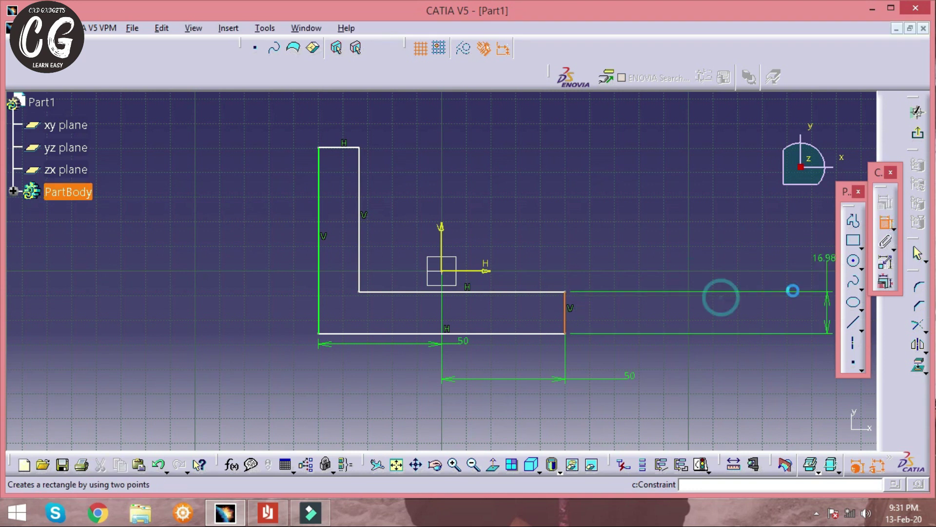
double_click(823, 259)
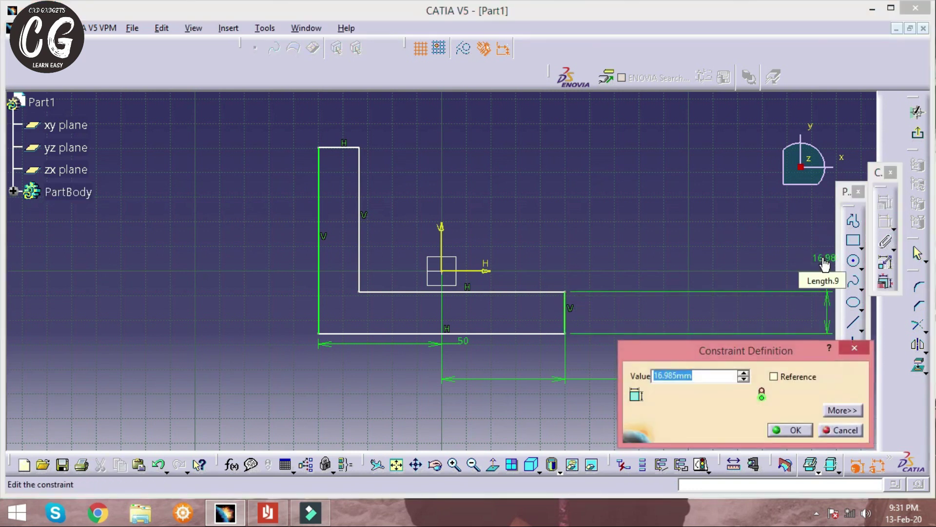
text(22)
key(Return)
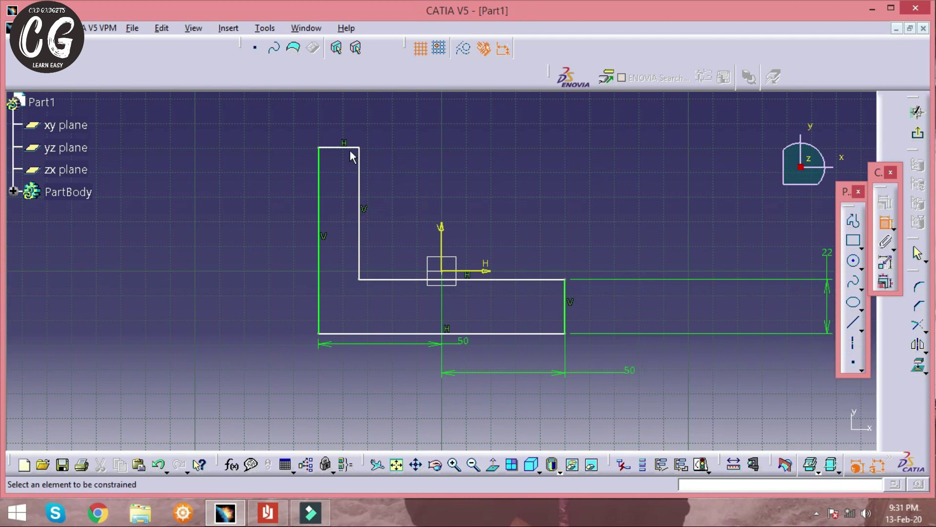
Dimension the top edge of the upright and set its width to 15 mm
click(362, 144)
double_click(439, 130)
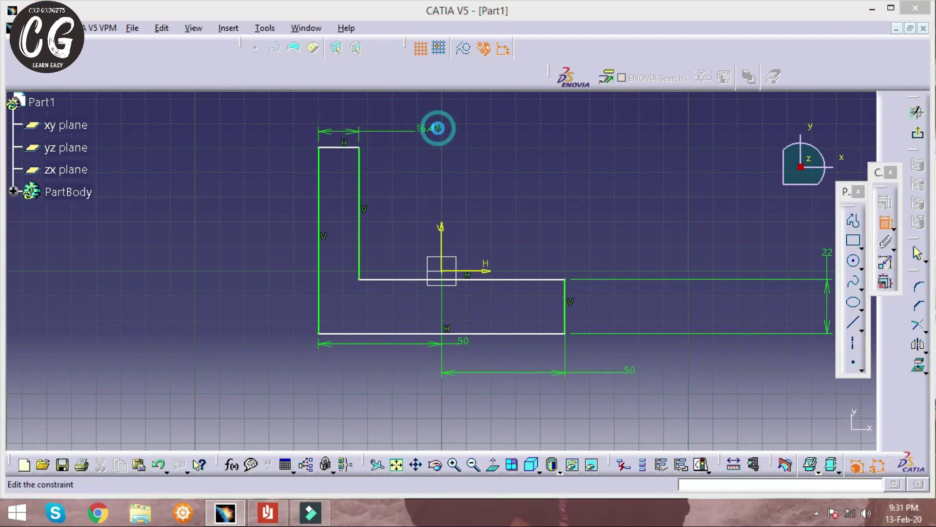
text(15mm)
key(Return)
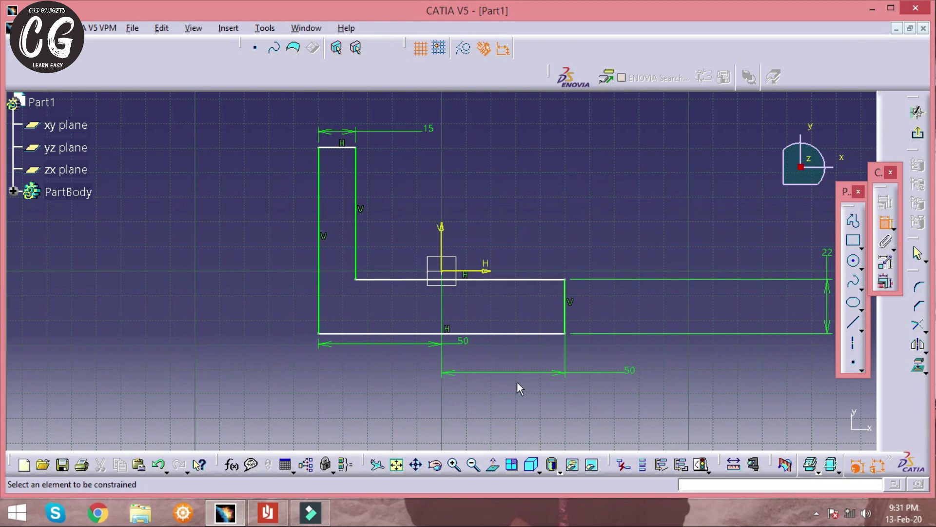
Finish the L-shaped profile sketch and pad it with a length of 32 mm and mirrored extent
click(920, 133)
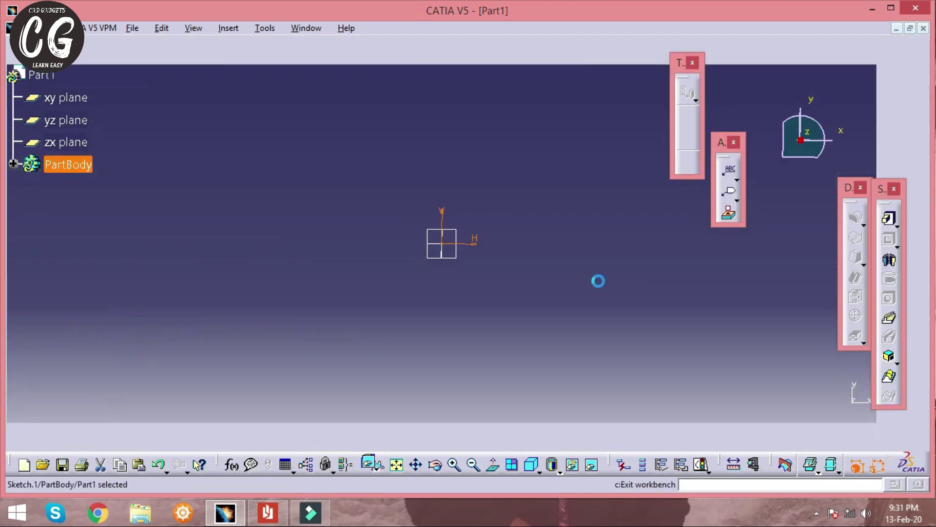
click(268, 513)
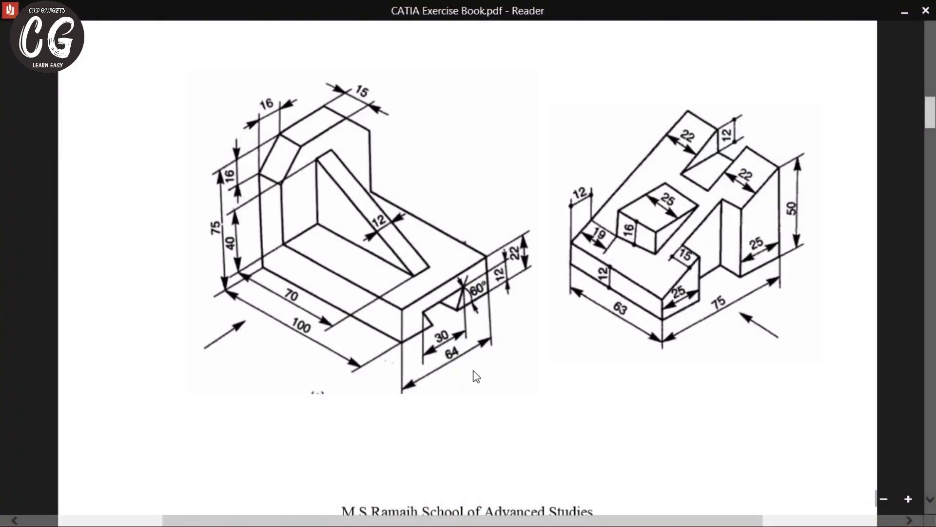
key(alt+Tab)
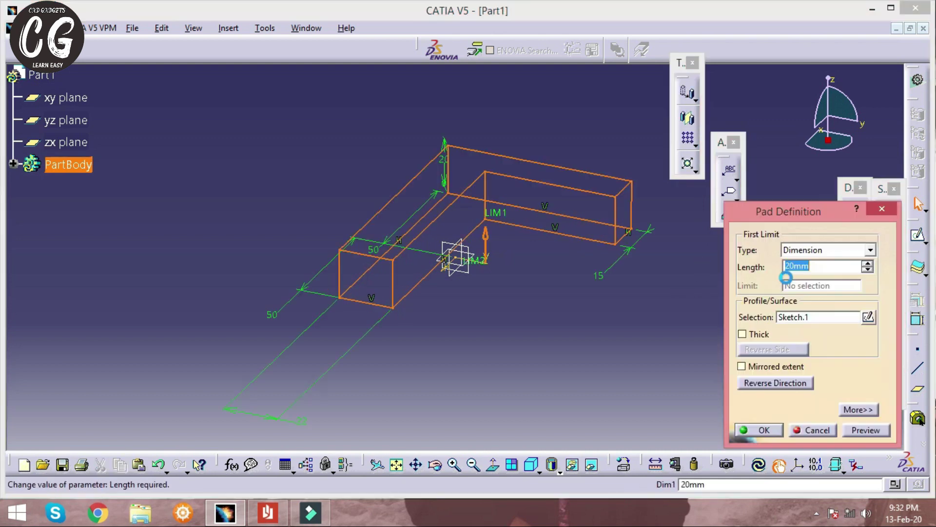
text(32)
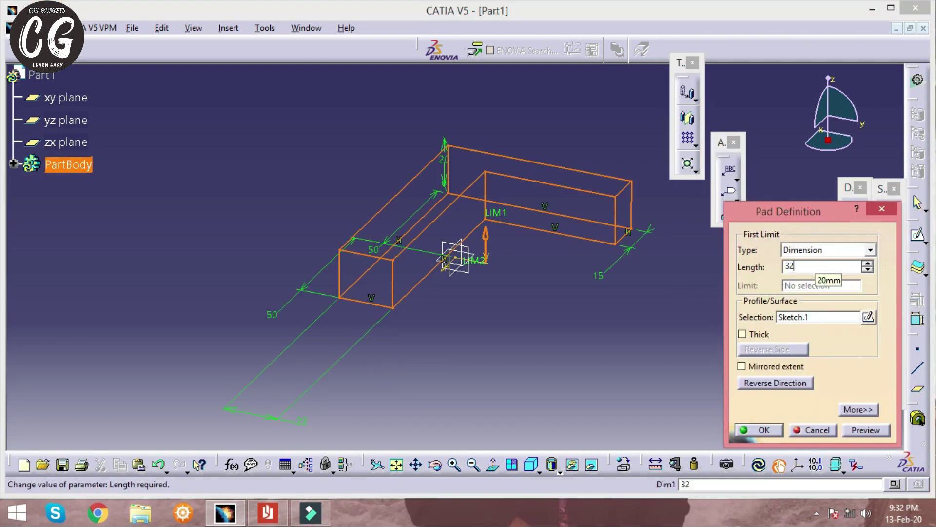
click(742, 366)
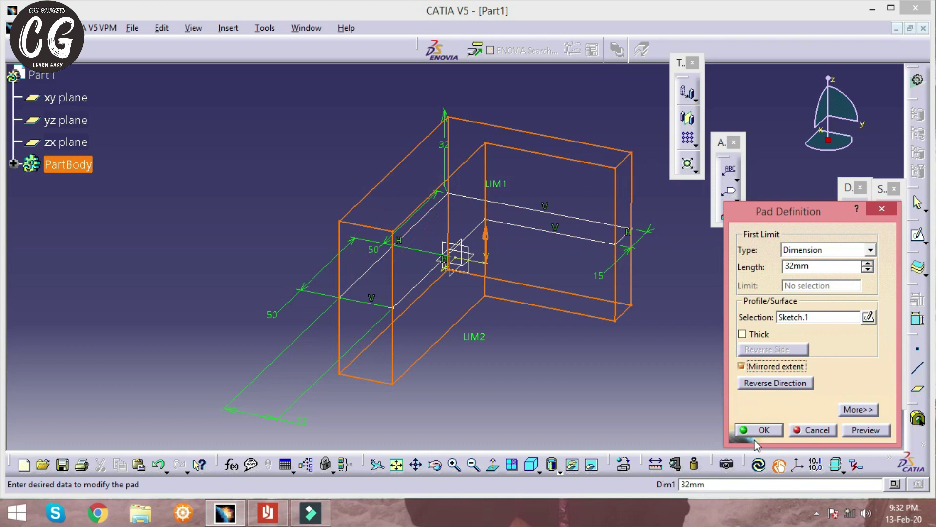
click(764, 430)
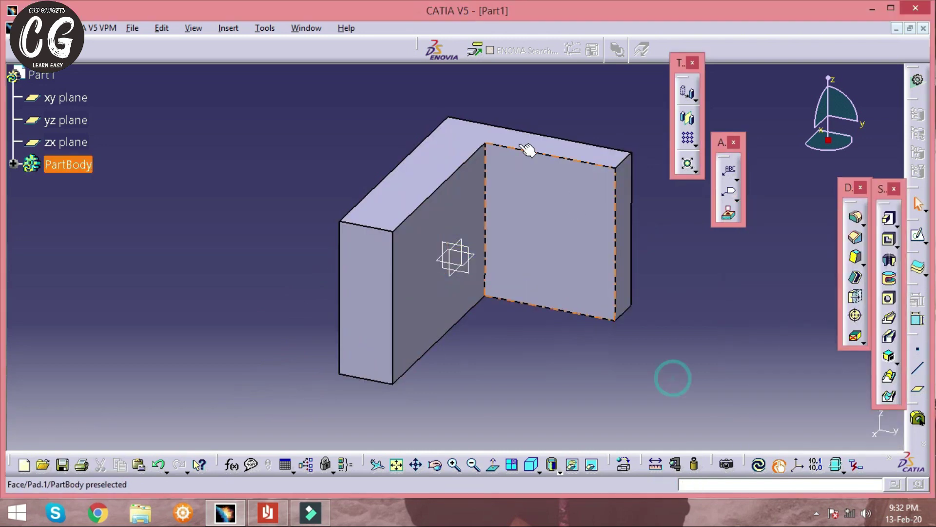
Check the rib in the CATIA Exercise Book drawing and open a new sketch on the xy plane
middle_drag(514, 111, 349, 276)
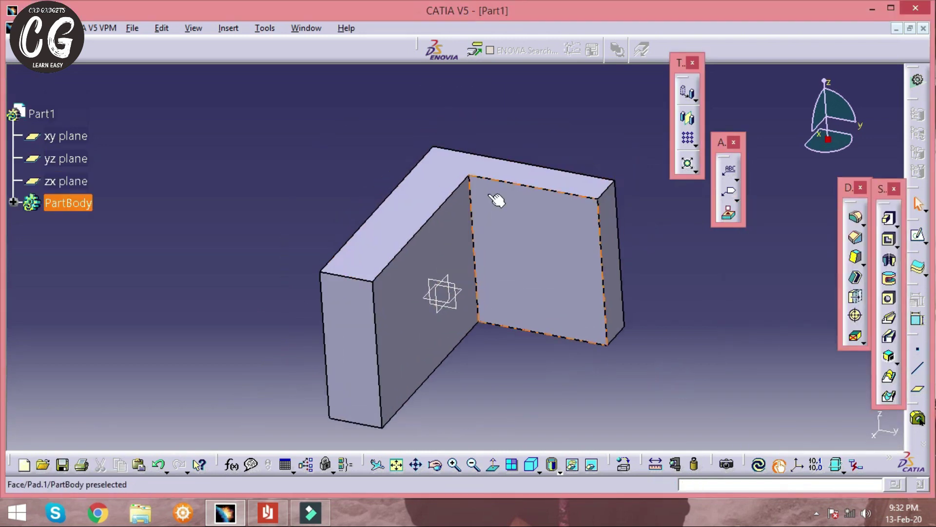
middle_drag(497, 201, 444, 156)
mouse_move(267, 512)
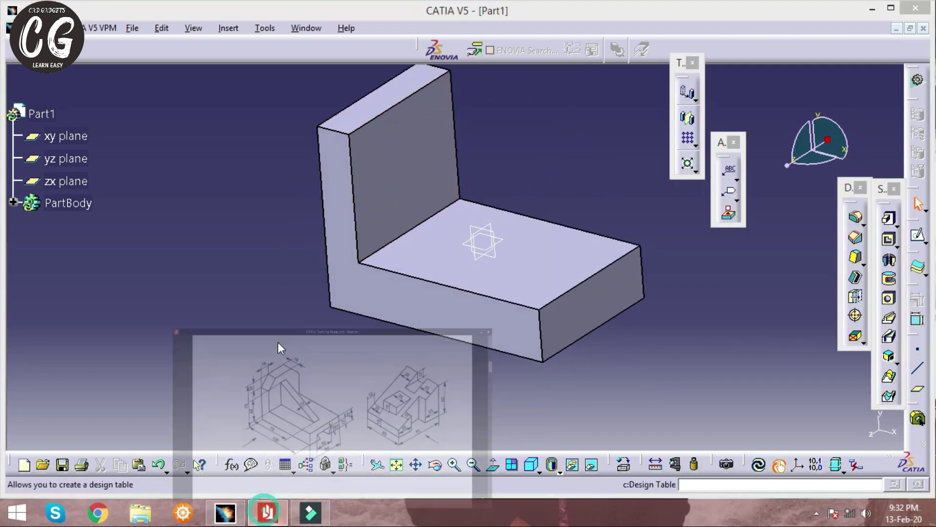
click(278, 345)
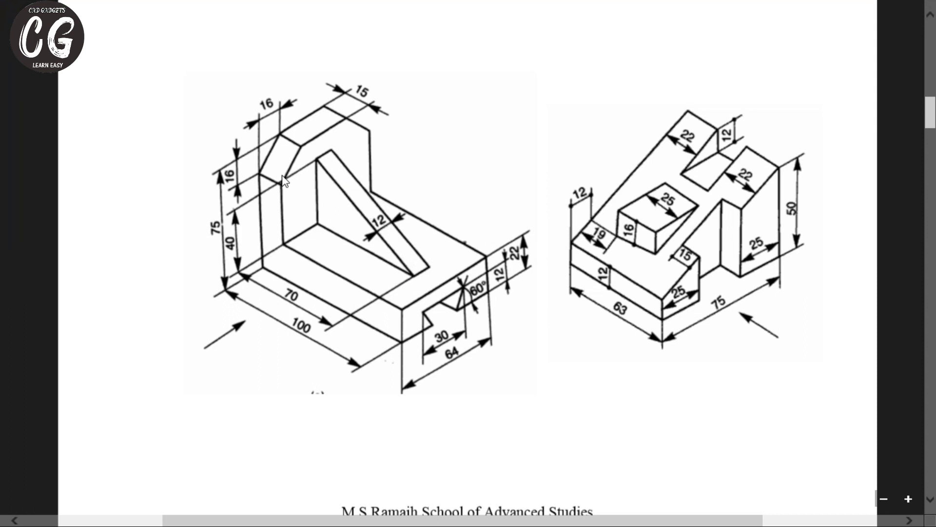
key(alt+Tab)
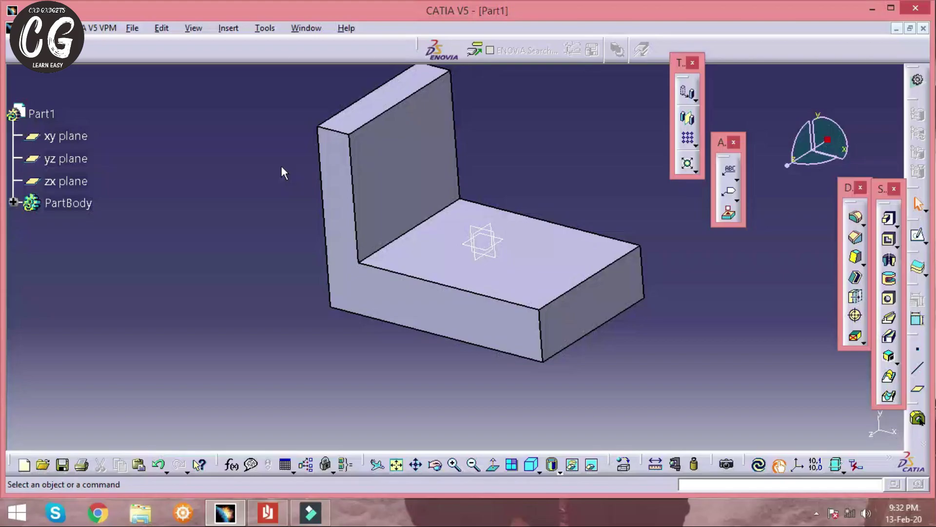
click(480, 230)
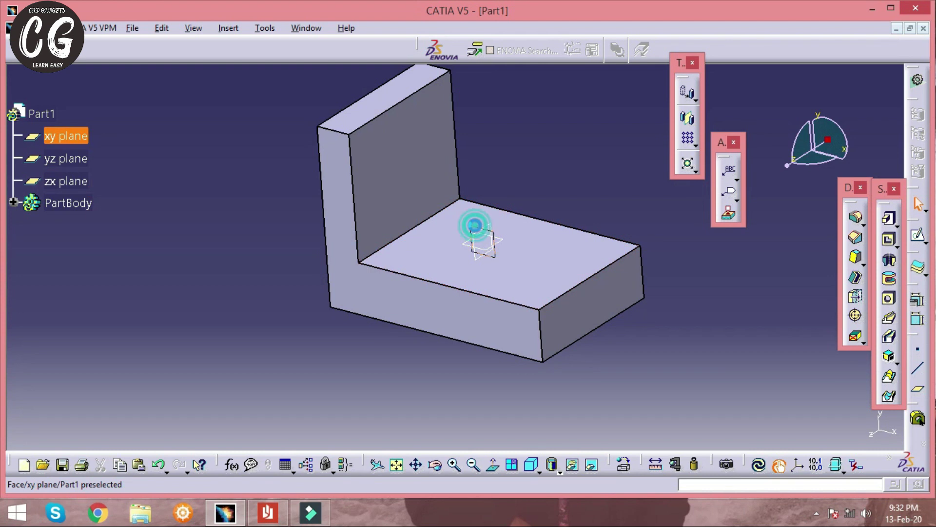
click(918, 238)
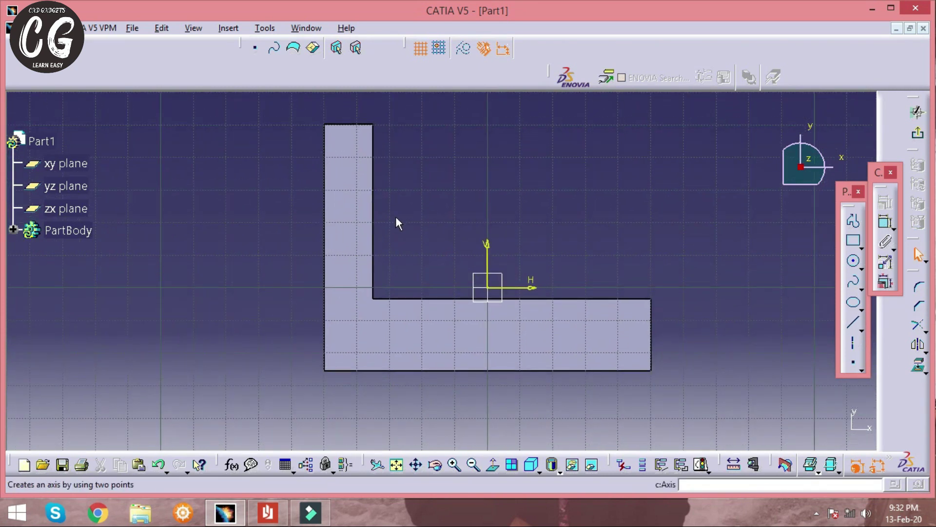
Project the upright's inner edge and the base's upper edge into the sketch and convert them to construction elements
click(372, 201)
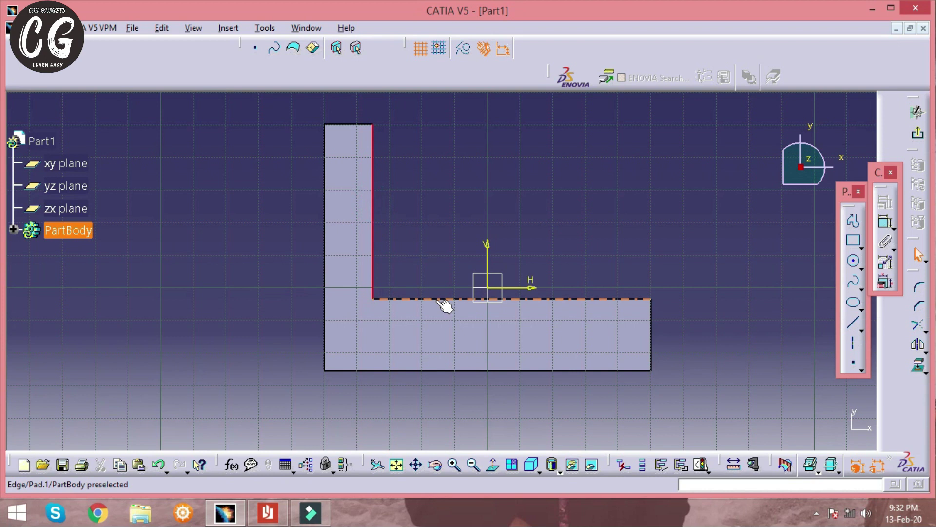
ctrl+click(437, 298)
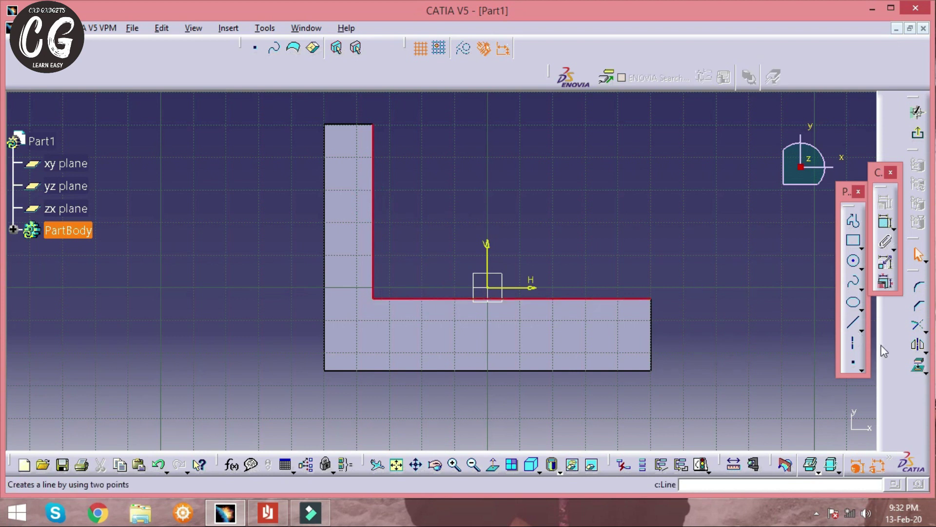
click(919, 369)
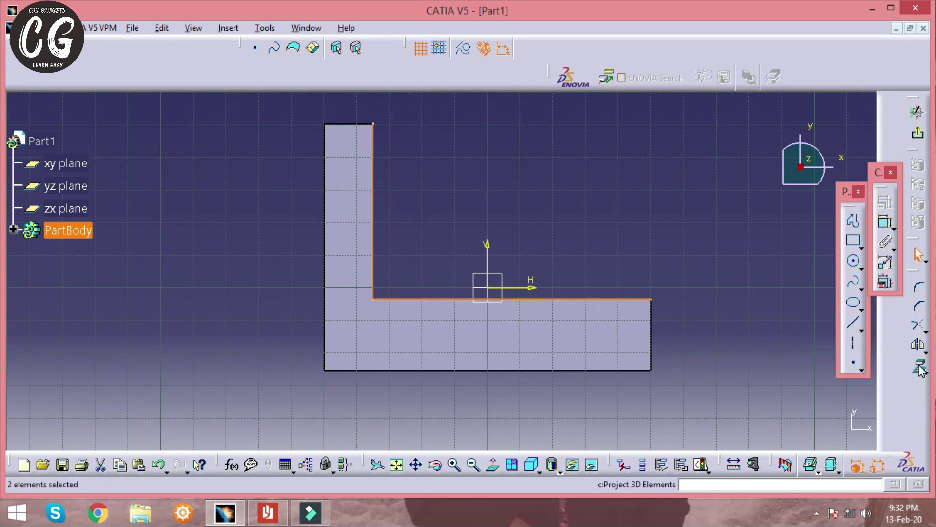
click(373, 201)
ctrl+click(445, 299)
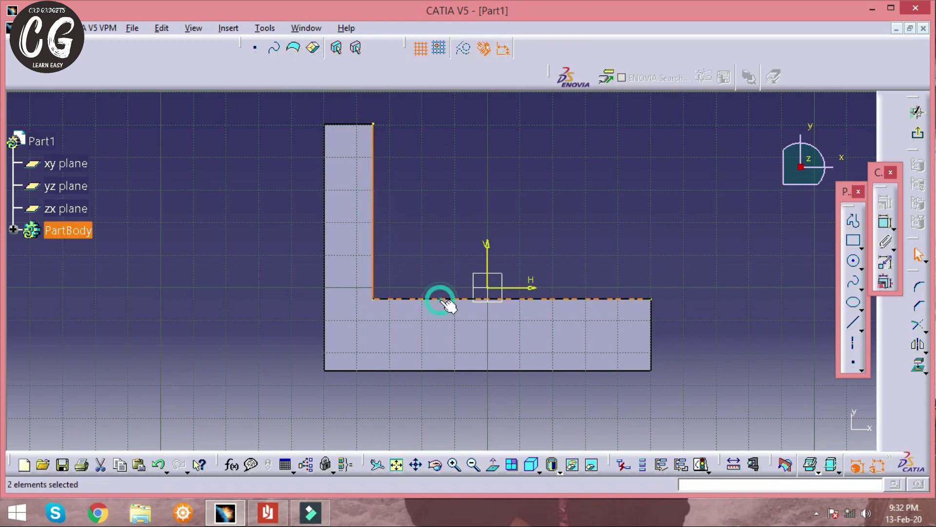
click(466, 51)
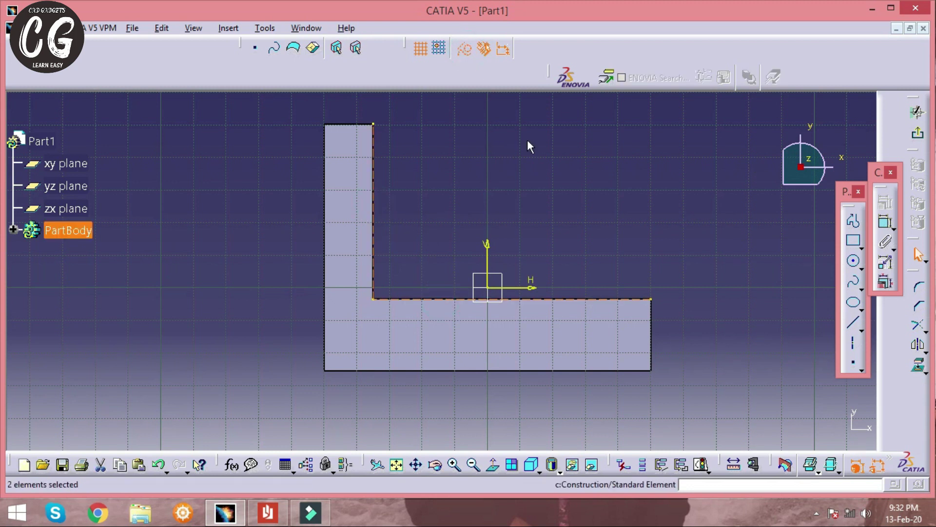
click(605, 201)
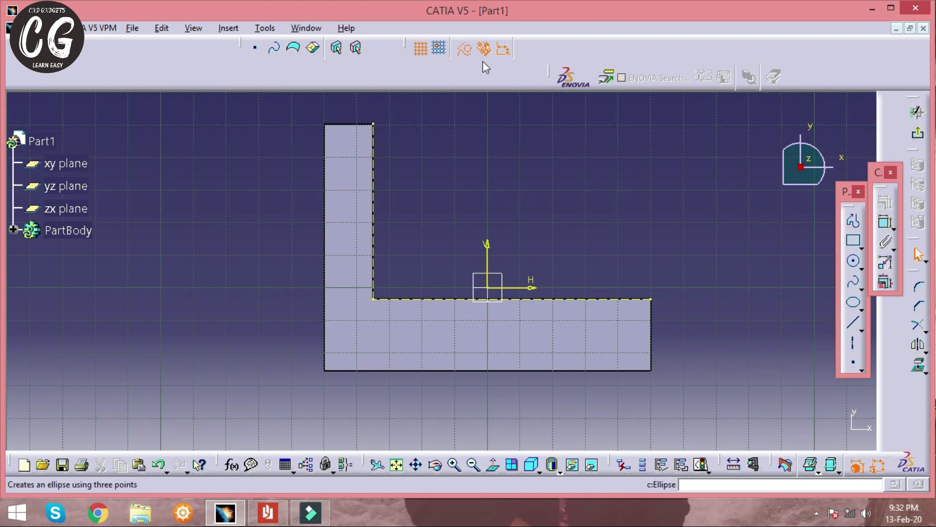
Draw a sloping line from about 44 mm up the upright's inner edge to about 71 mm along the base's upper edge
click(854, 322)
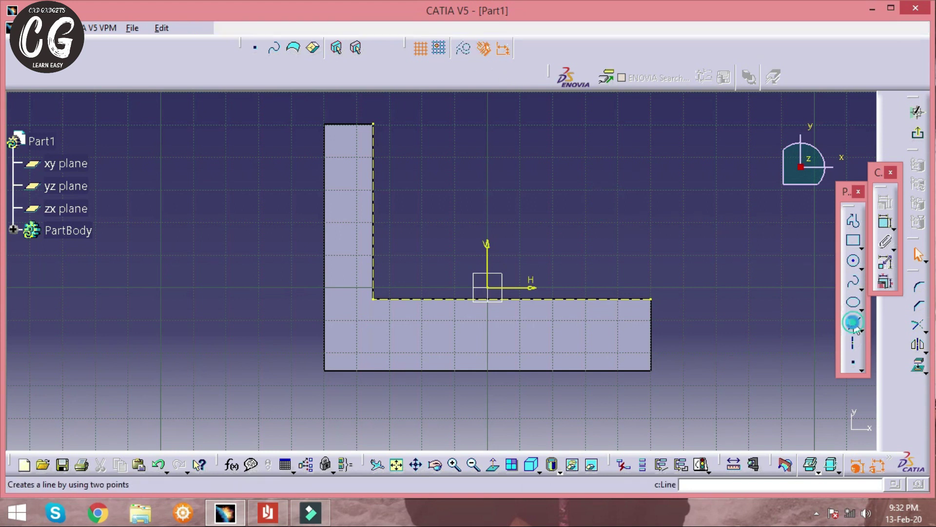
click(374, 155)
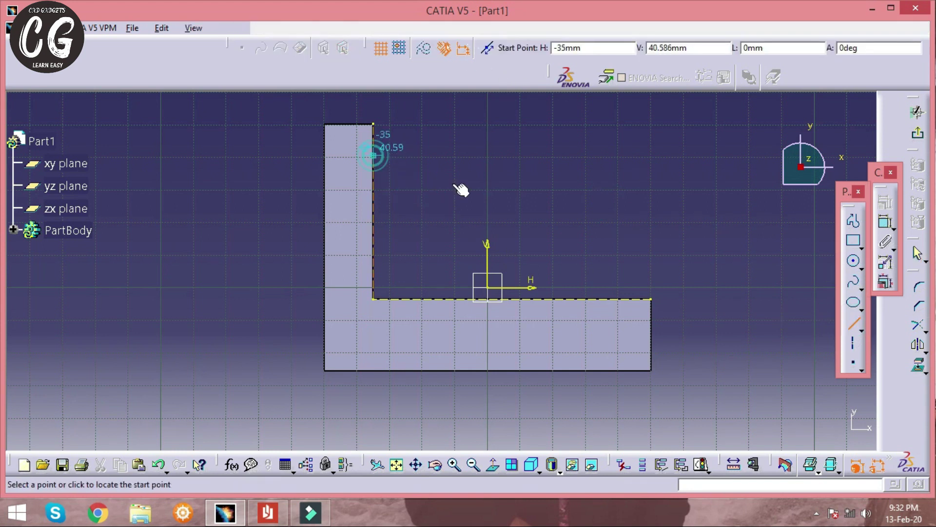
click(602, 297)
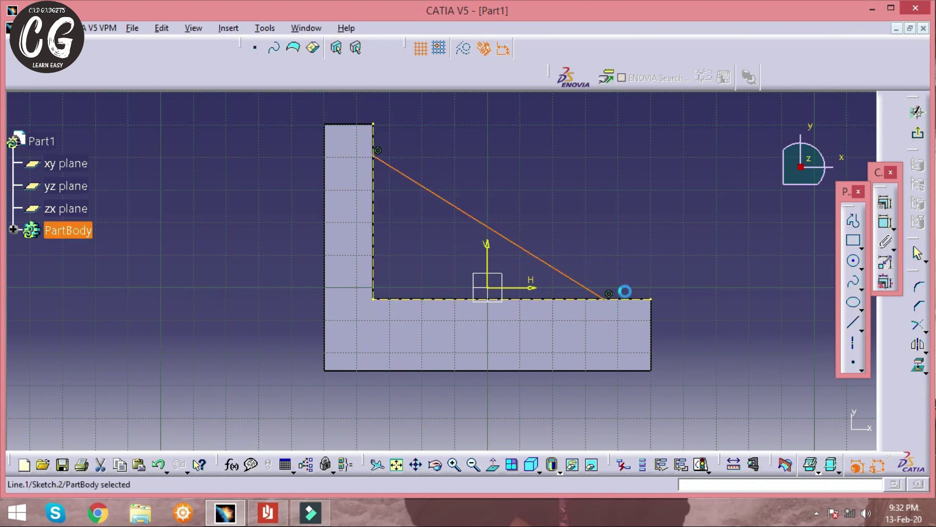
click(730, 236)
key(ctrl+Page_Up)
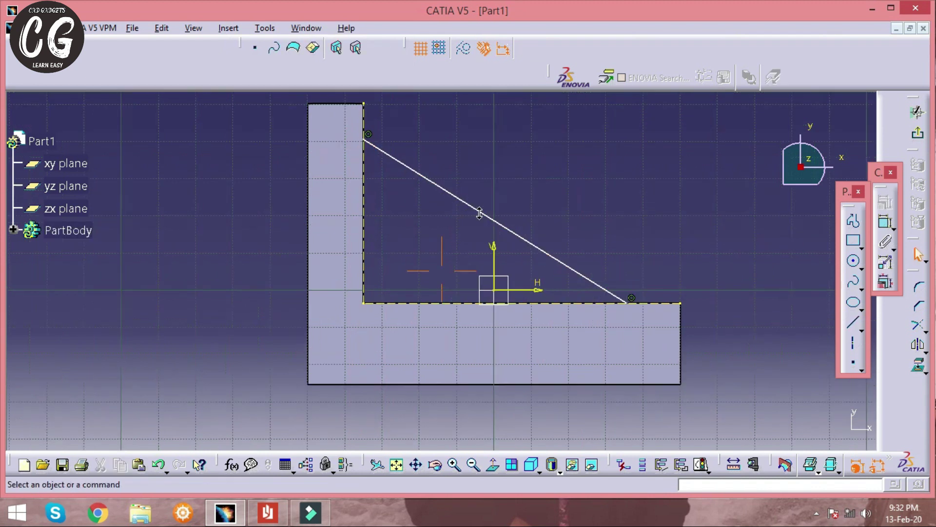
Look up the rib height in the exercise drawing and constrain the line's upper endpoint to 40 mm above the inner corner
click(269, 512)
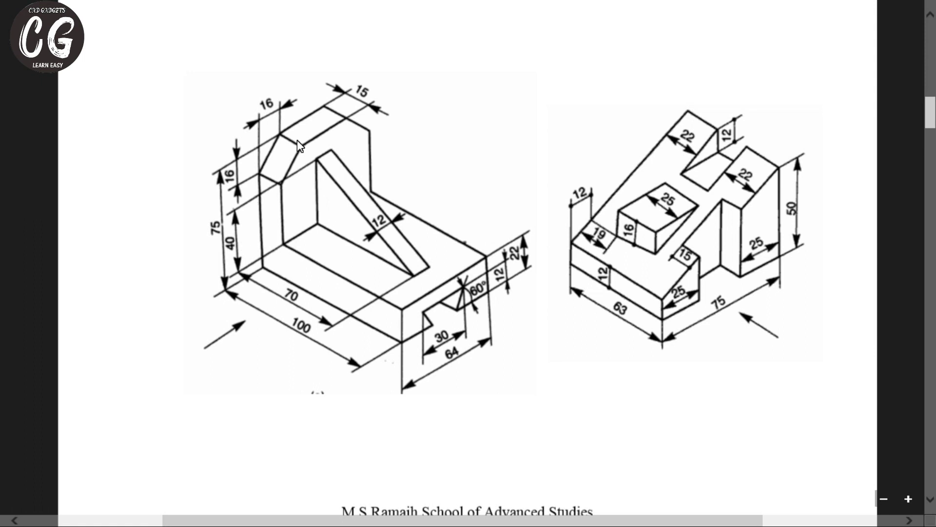
key(alt+Tab)
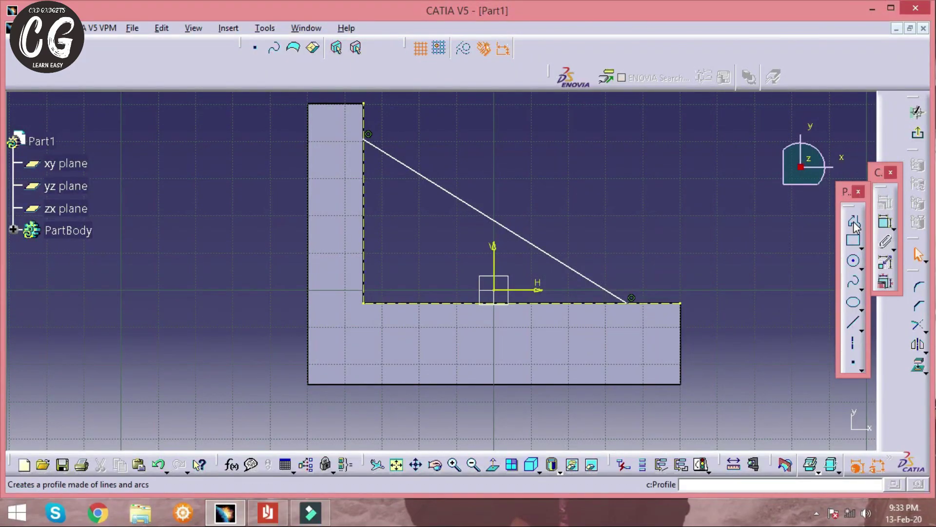
click(883, 222)
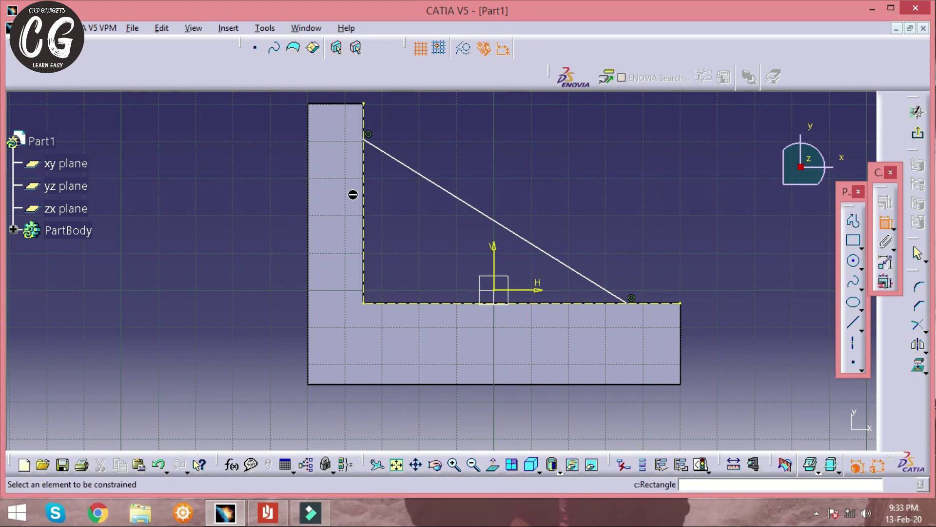
click(366, 140)
click(369, 304)
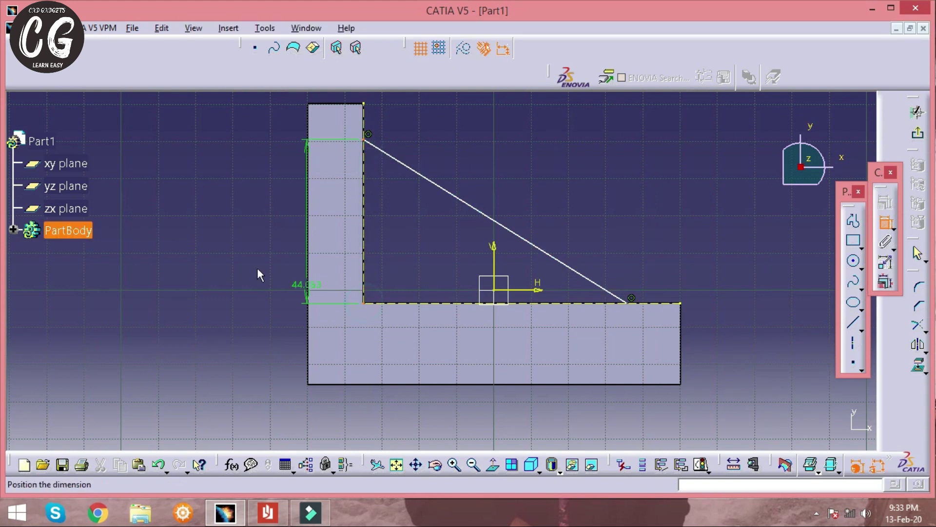
click(249, 264)
double_click(251, 263)
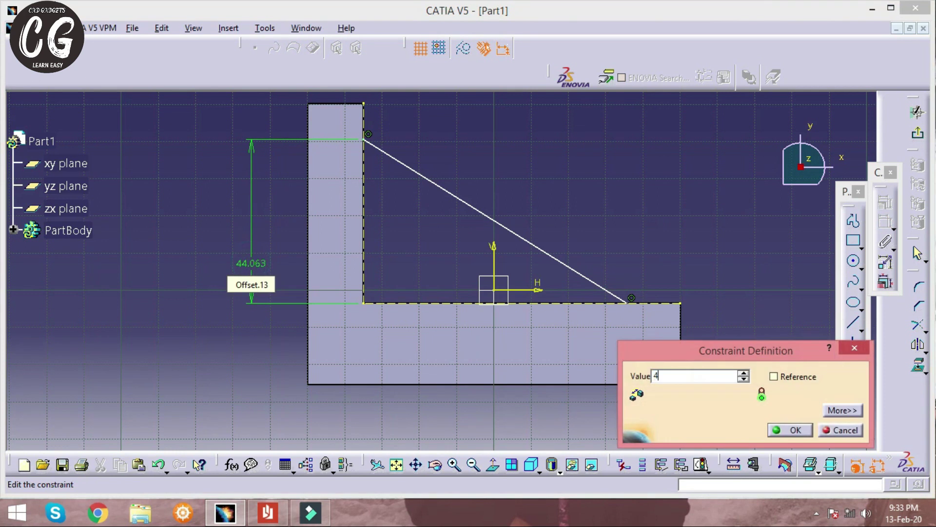
key(Return)
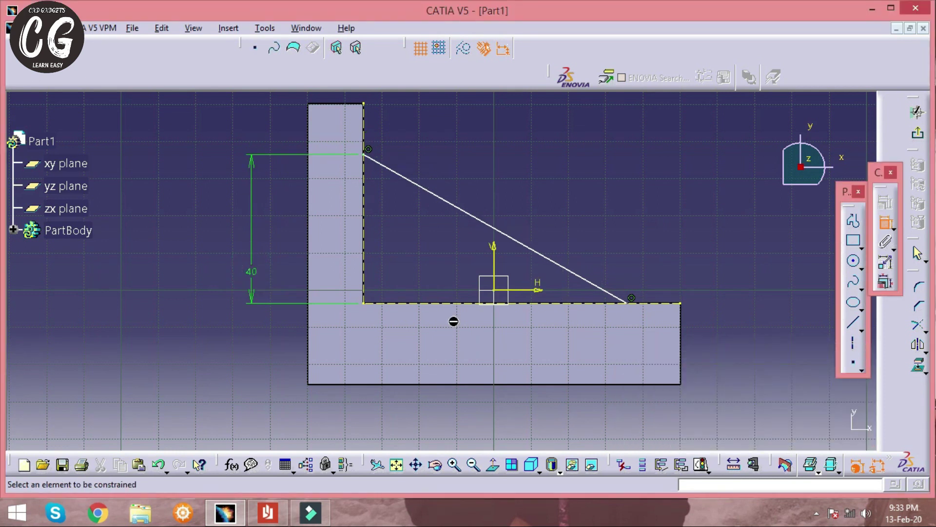
Constrain the horizontal distance from the inner corner to the sloping line's lower endpoint to 70 mm
click(367, 305)
click(628, 304)
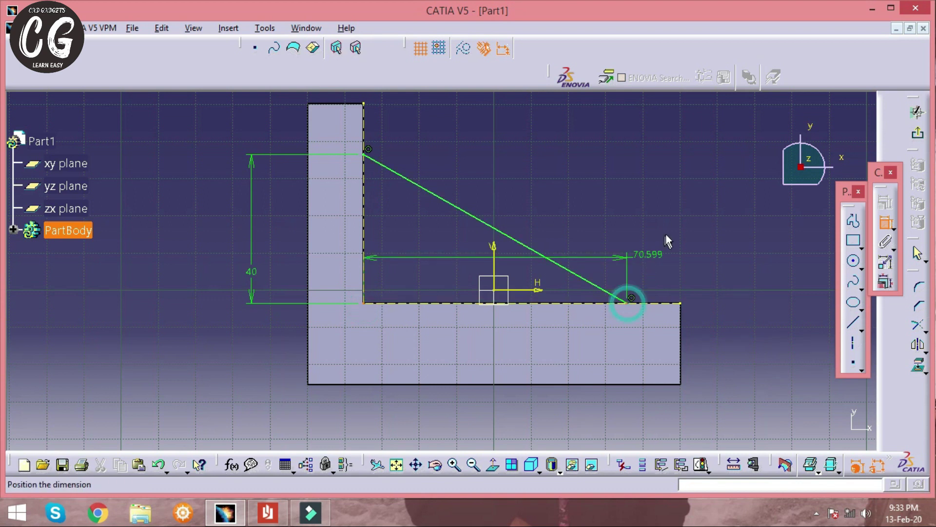
click(667, 234)
double_click(667, 234)
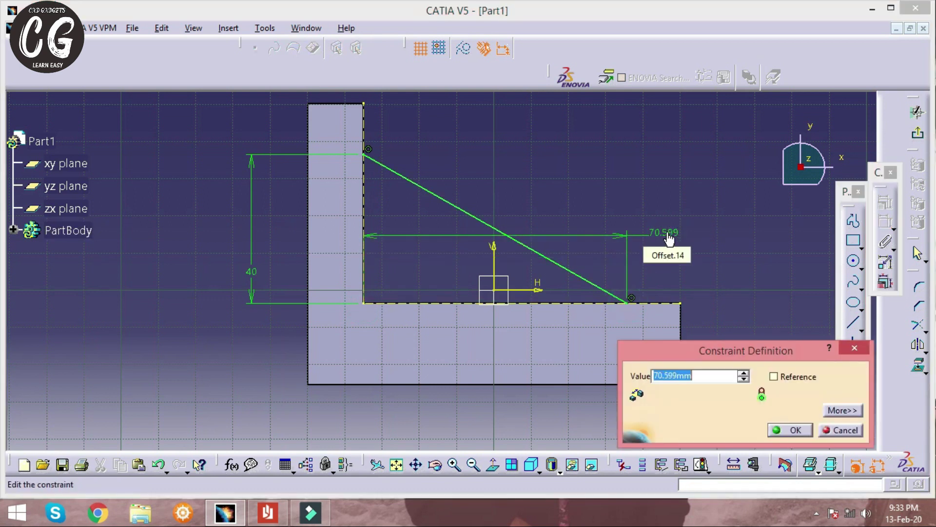
text(70)
key(Return)
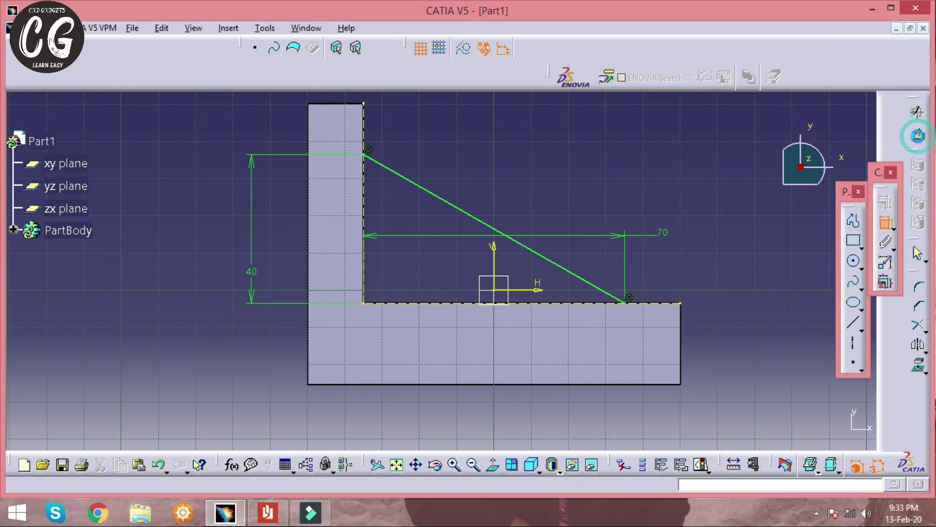
Look up the rib thickness in the exercise drawing and create a 12 mm thick stiffener from the sloping-line sketch
click(916, 113)
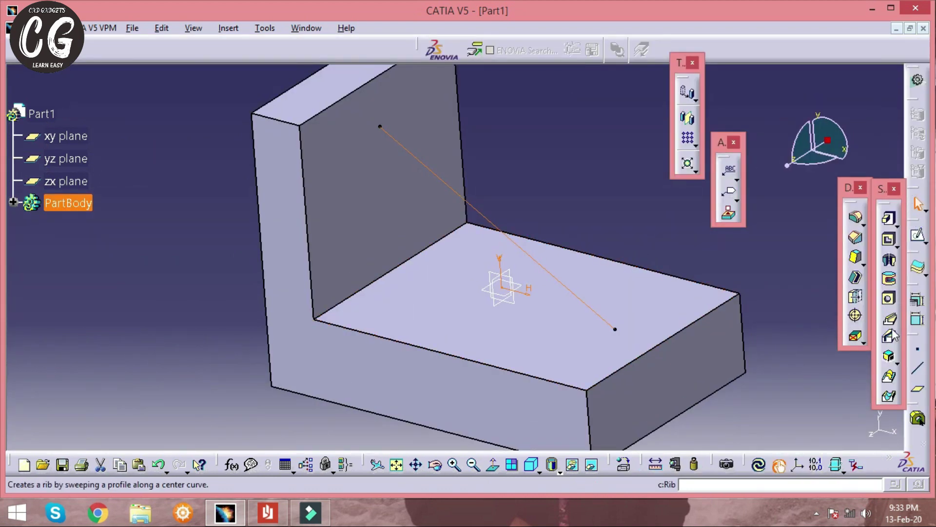
click(897, 361)
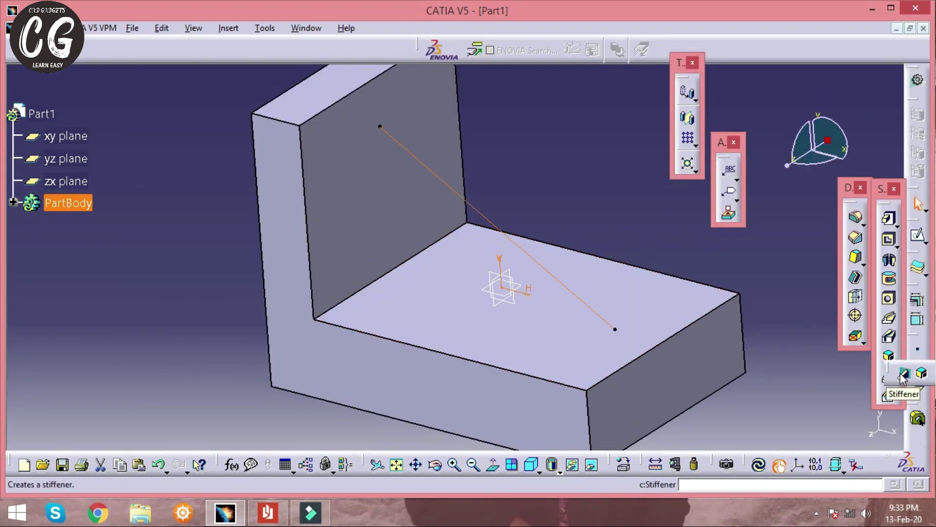
click(903, 378)
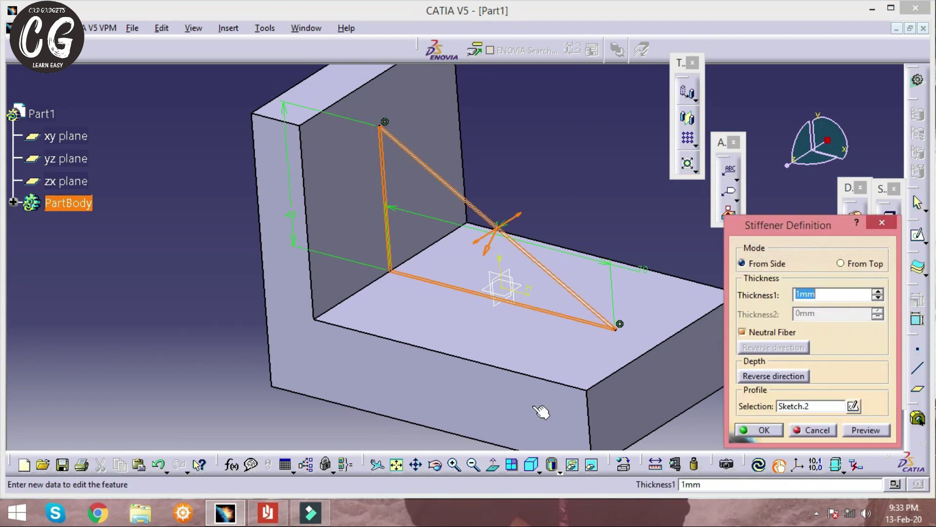
click(279, 500)
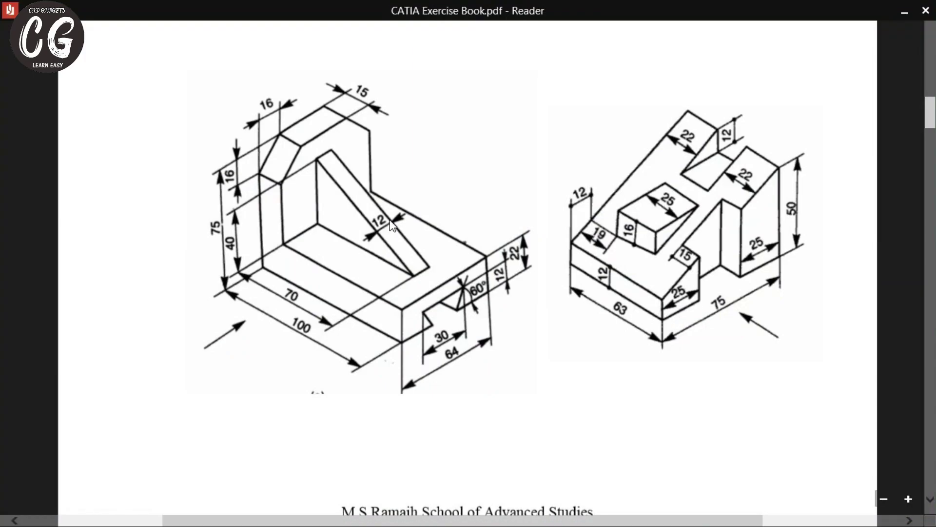
key(alt+Tab)
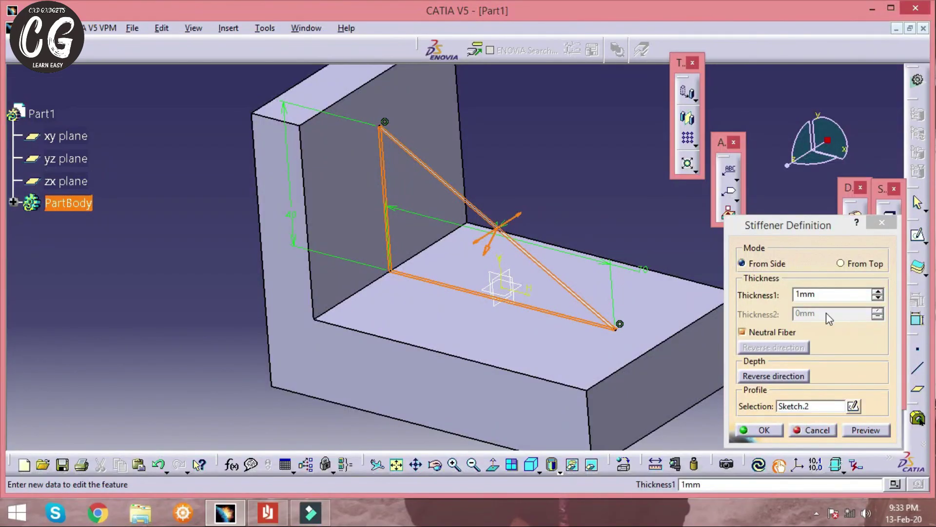
click(827, 293)
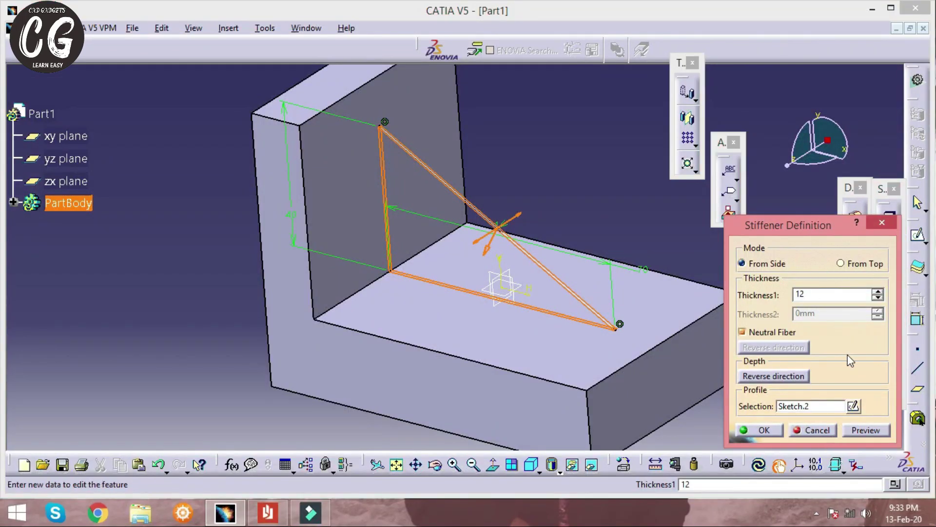
click(768, 430)
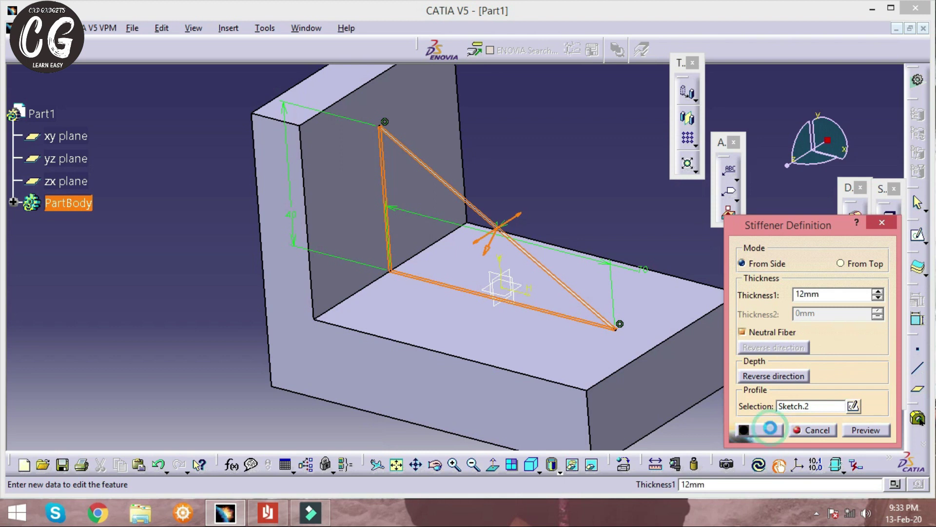
middle_drag(571, 194, 603, 229)
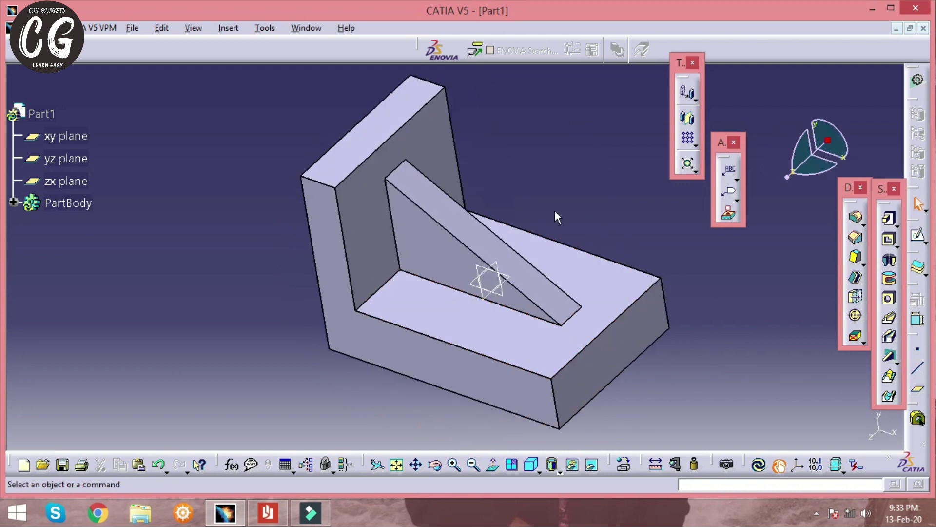
Check the corner size in the exercise drawing and chamfer one upper corner edge of the upright with 16 mm at 45deg
click(267, 511)
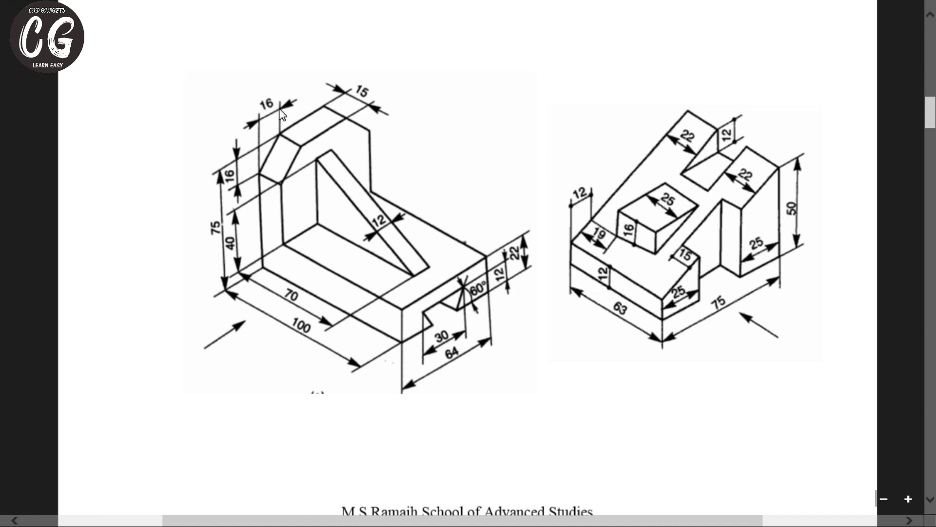
key(alt+Tab)
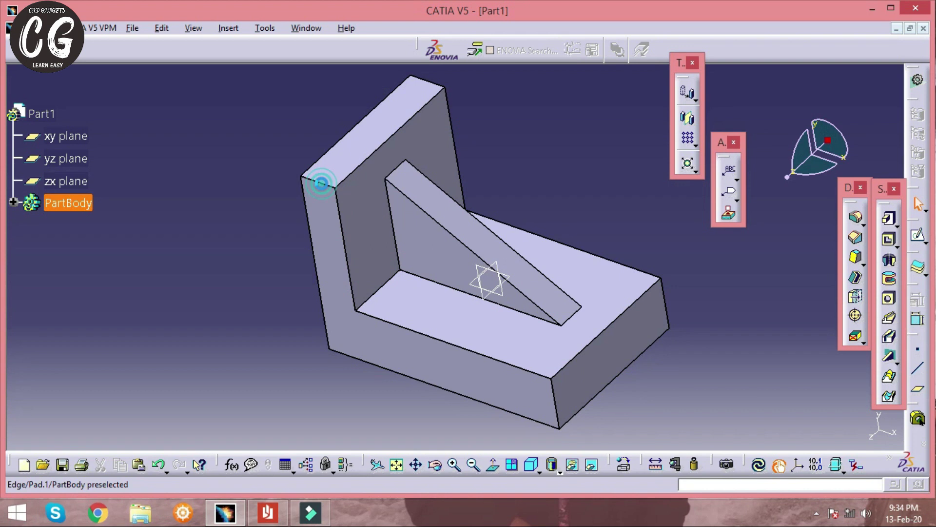
click(320, 183)
click(856, 238)
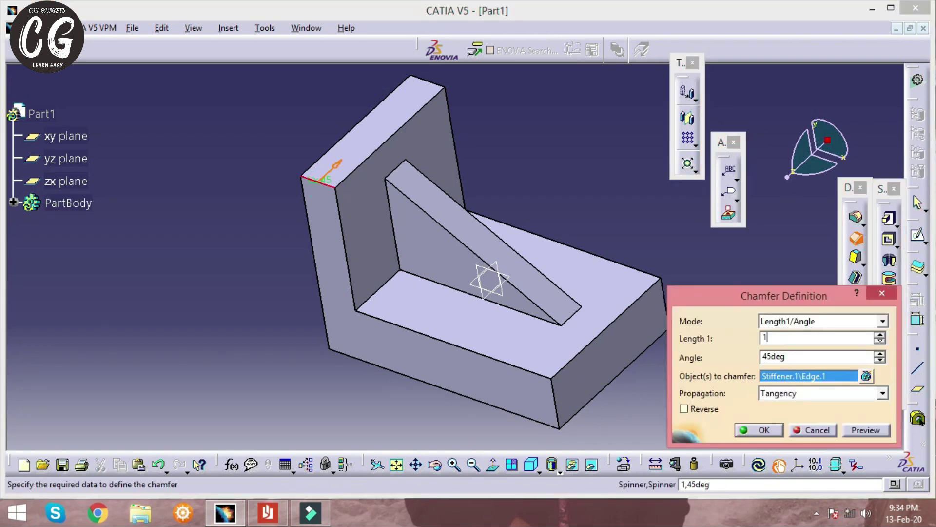
click(764, 431)
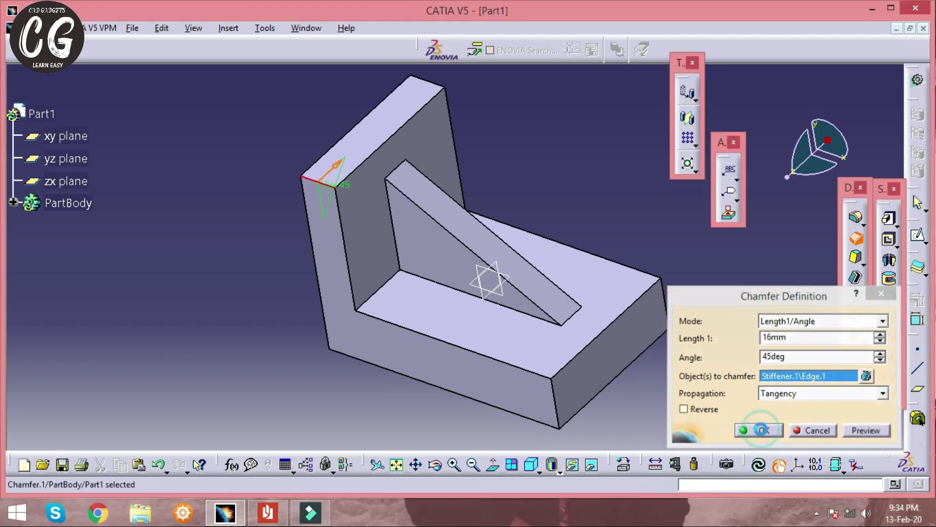
Chamfer the opposite upper corner edge of the upright with 16 mm at 45deg
middle_drag(592, 171, 449, 147)
click(450, 155)
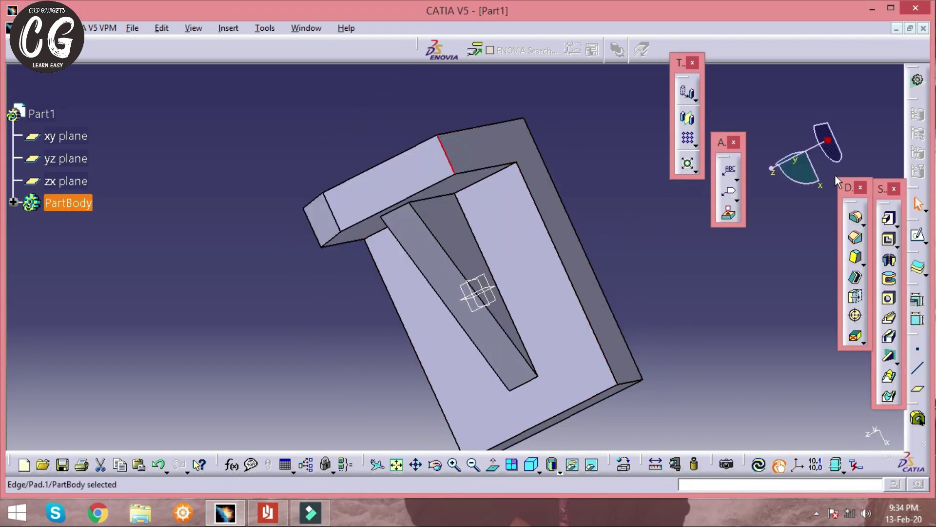
click(856, 238)
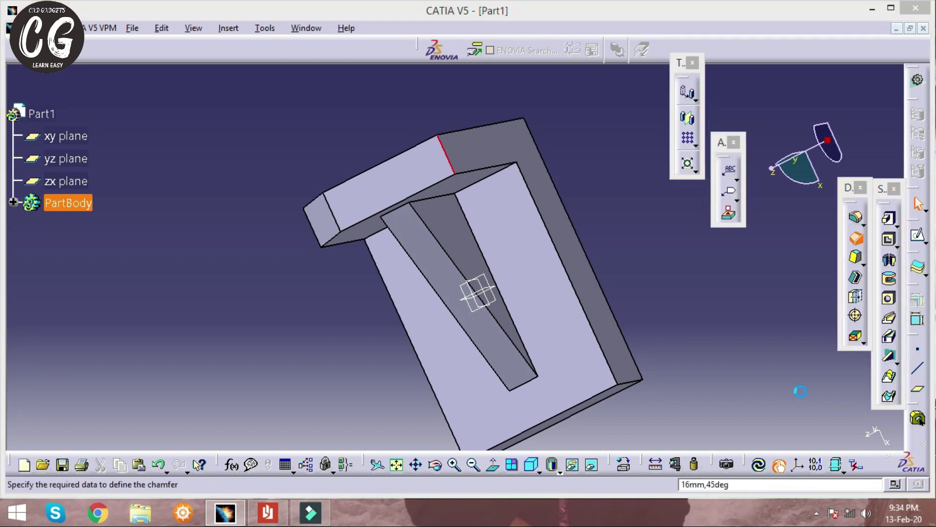
click(760, 430)
click(671, 274)
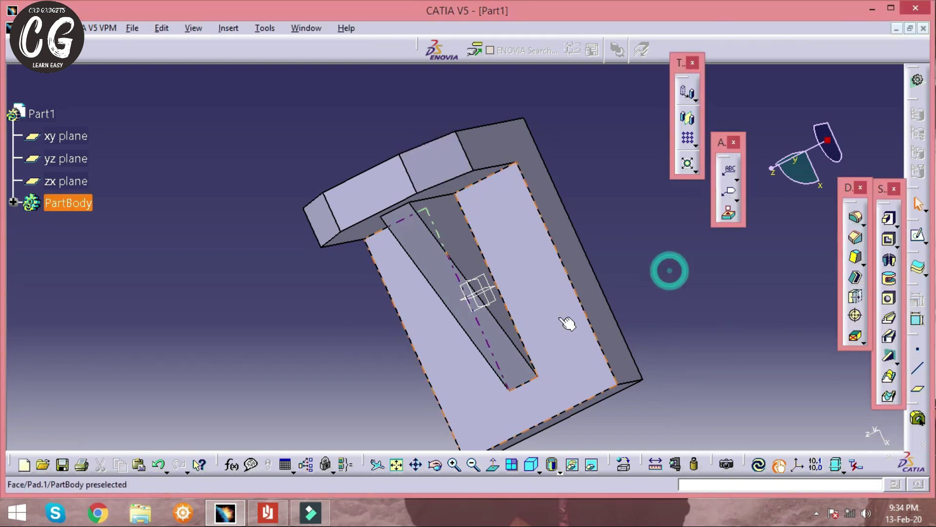
right_click(561, 314)
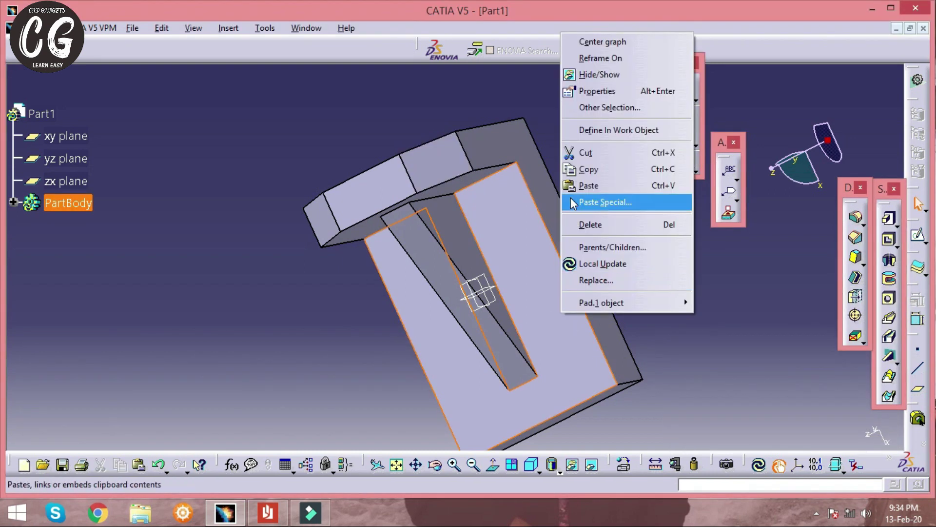
click(800, 312)
click(680, 273)
Look up the dovetail slot in the exercise drawing and open a sketch on the base's end face
middle_drag(614, 170, 577, 288)
middle_drag(479, 314, 595, 195)
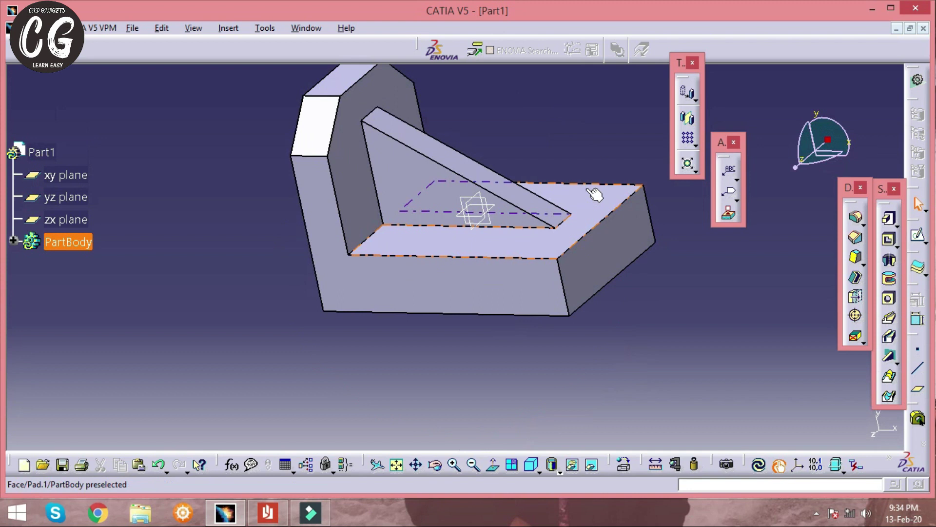
click(267, 512)
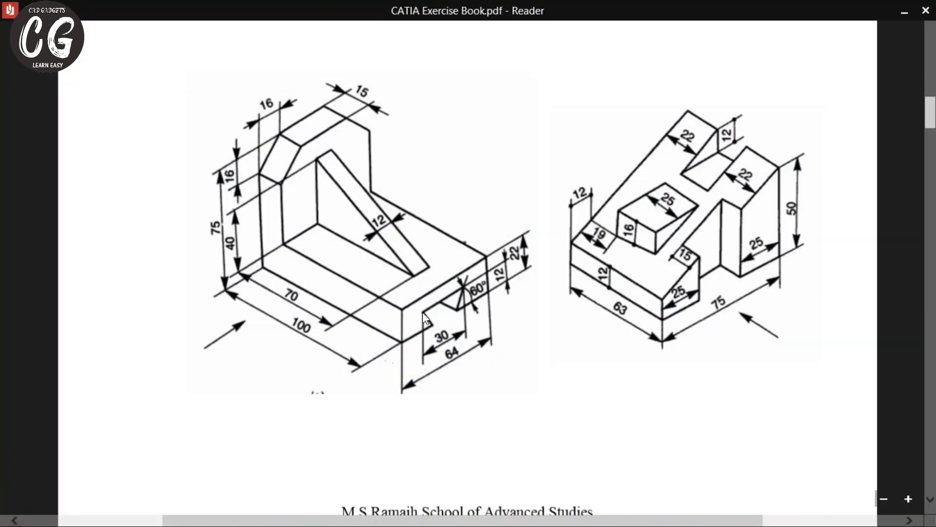
key(alt+Tab)
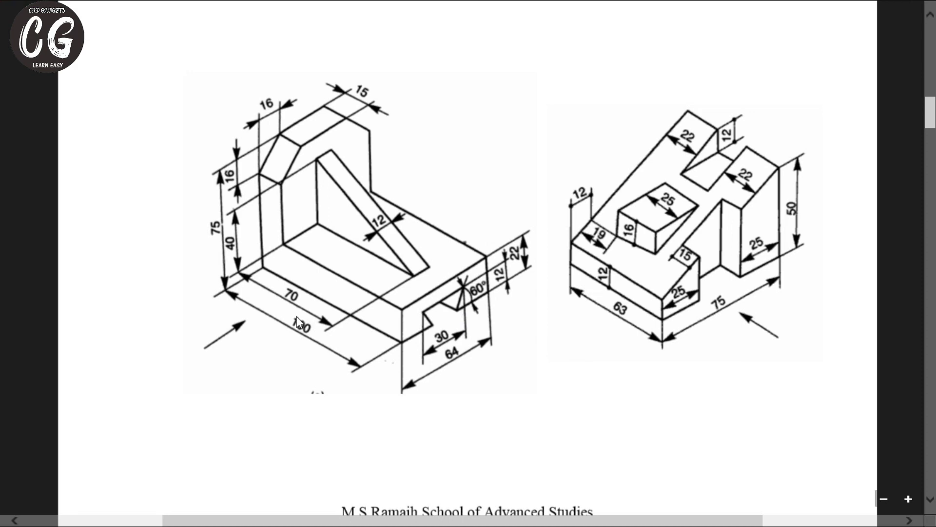
click(612, 267)
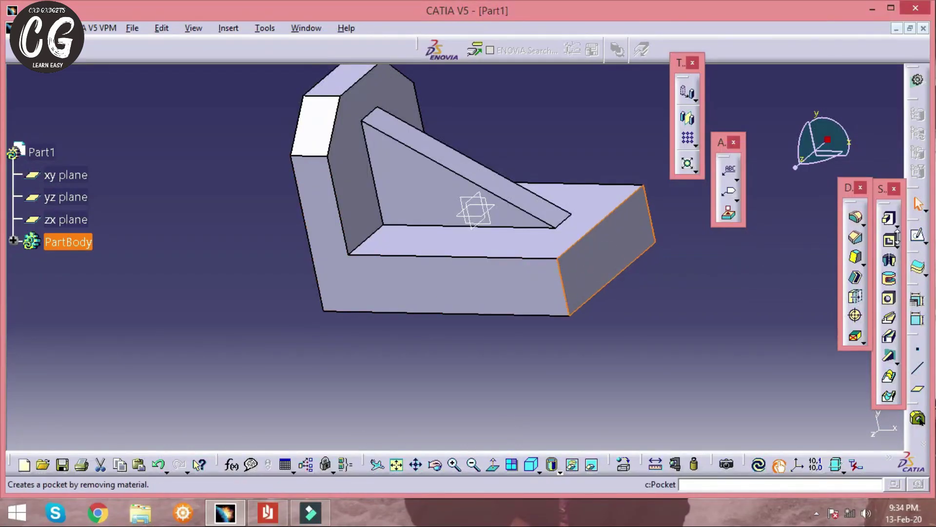
click(918, 235)
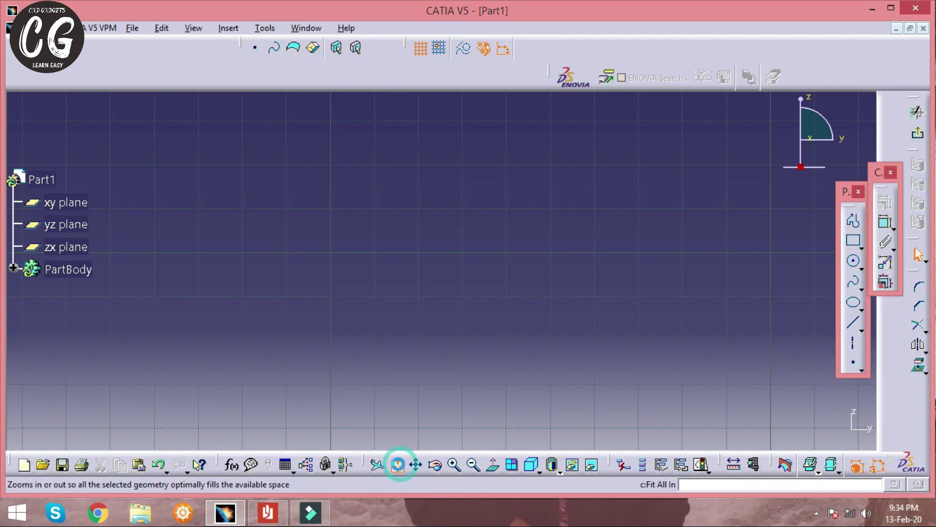
Orient the sketch view normal to the base's end face, with the upright pointing up
click(399, 464)
right_click(488, 323)
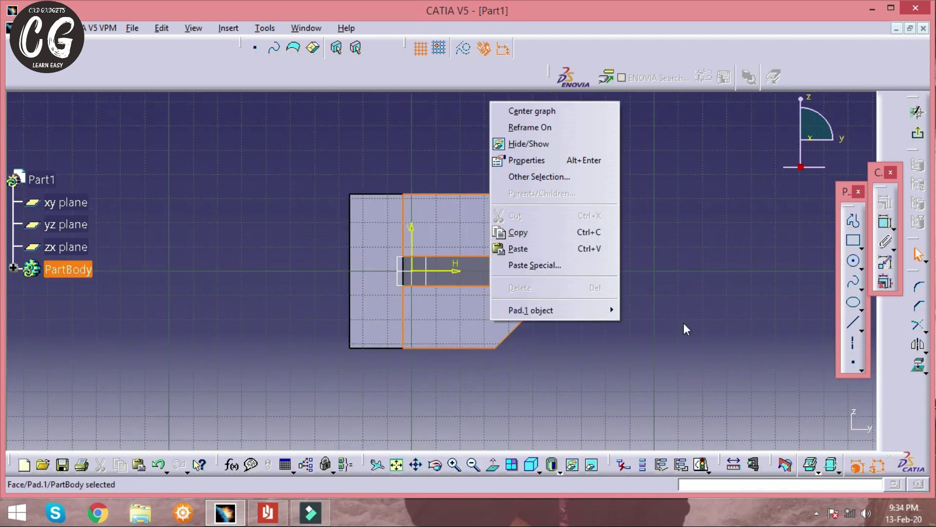
middle_drag(685, 327, 691, 293)
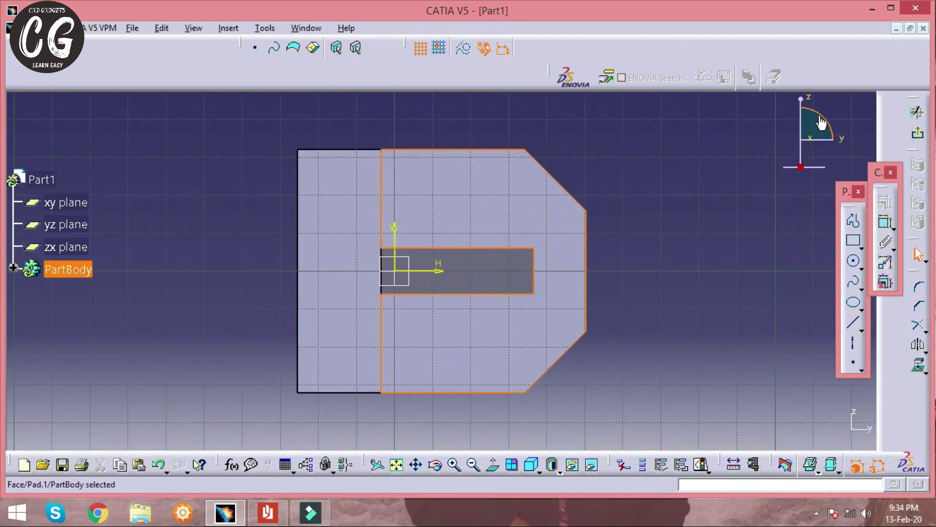
click(798, 114)
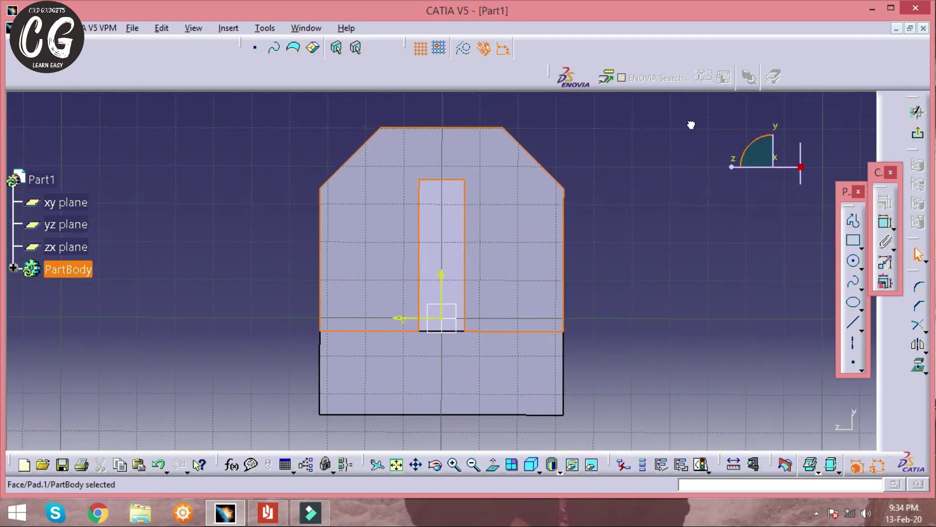
middle_drag(630, 344, 654, 307)
click(669, 286)
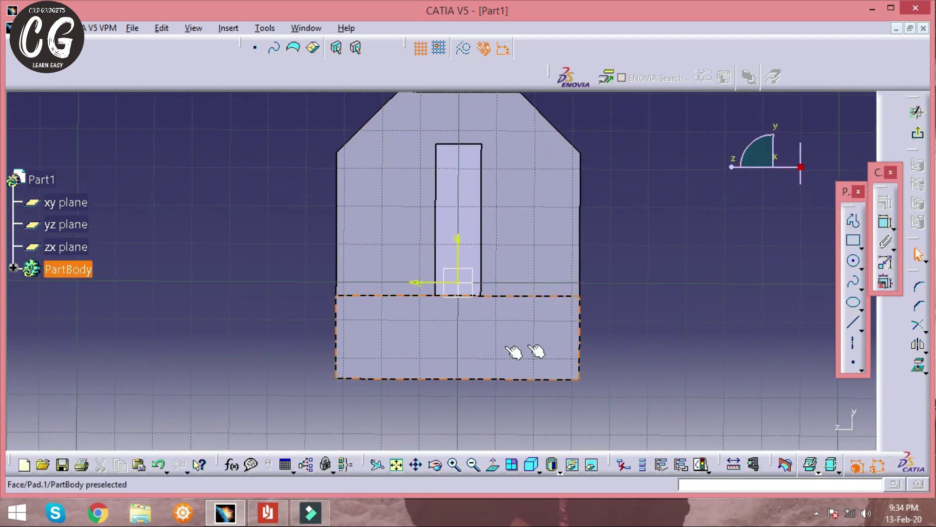
mouse_move(621, 297)
middle_down()
mouse_move(549, 296)
mouse_move(628, 299)
mouse_move(630, 290)
middle_up()
click(492, 465)
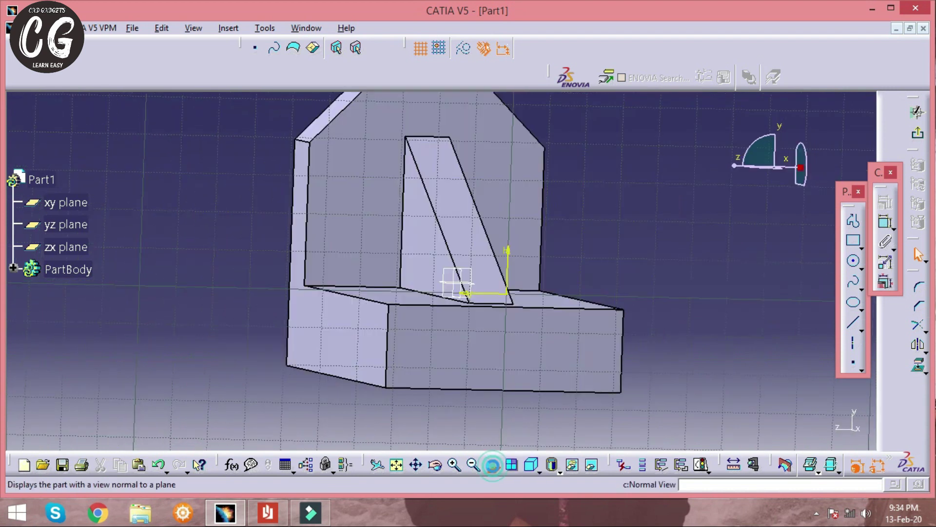
drag(817, 119, 691, 137)
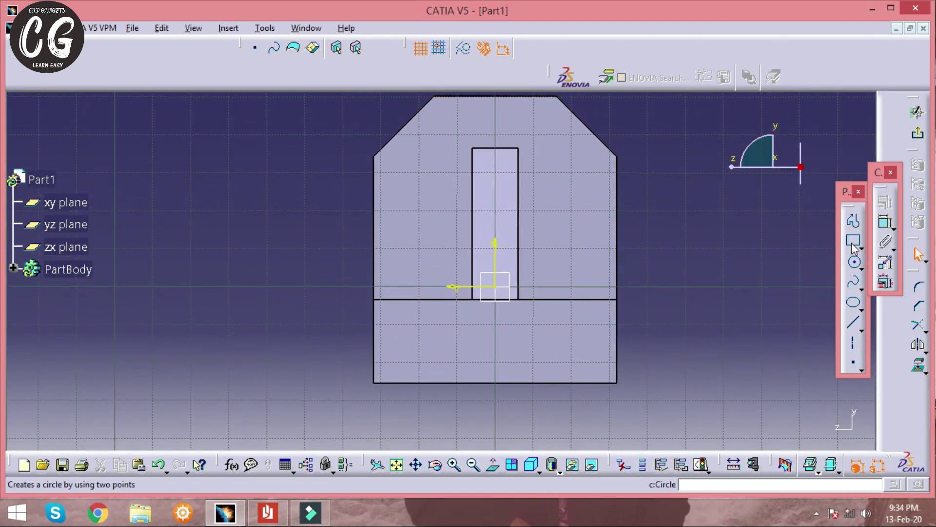
Draw a closed dovetail profile at the base's lower edge, about 29 mm wide above, 19 mm wide below and 9 mm high
click(854, 224)
mouse_move(559, 388)
middle_down()
mouse_move(569, 354)
mouse_move(505, 433)
middle_up()
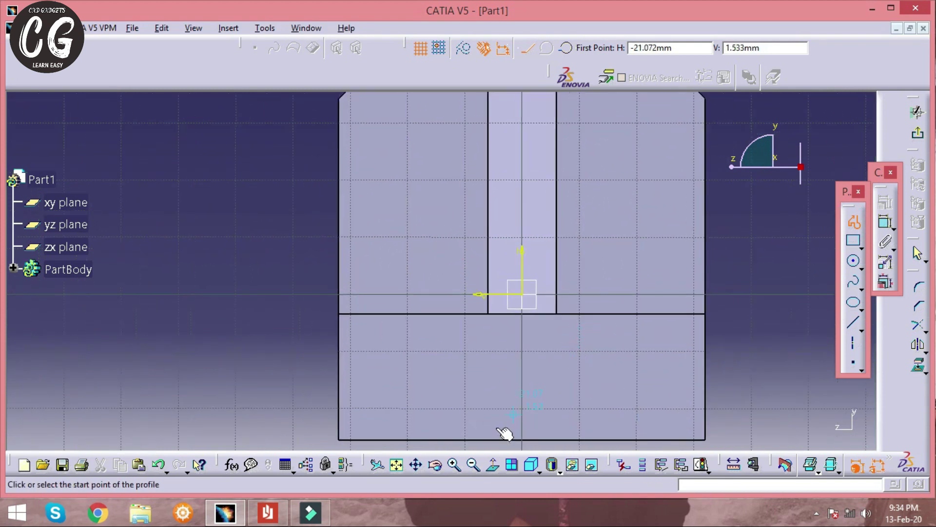
click(467, 438)
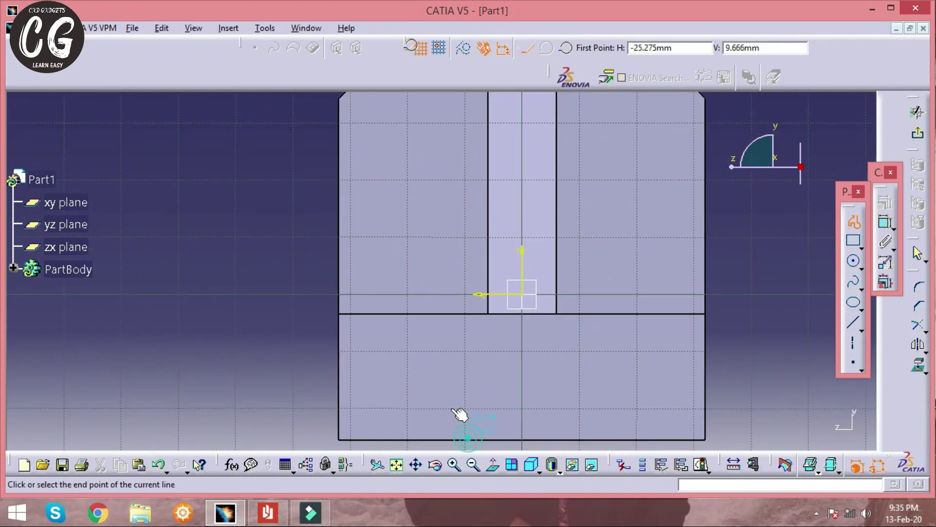
click(435, 385)
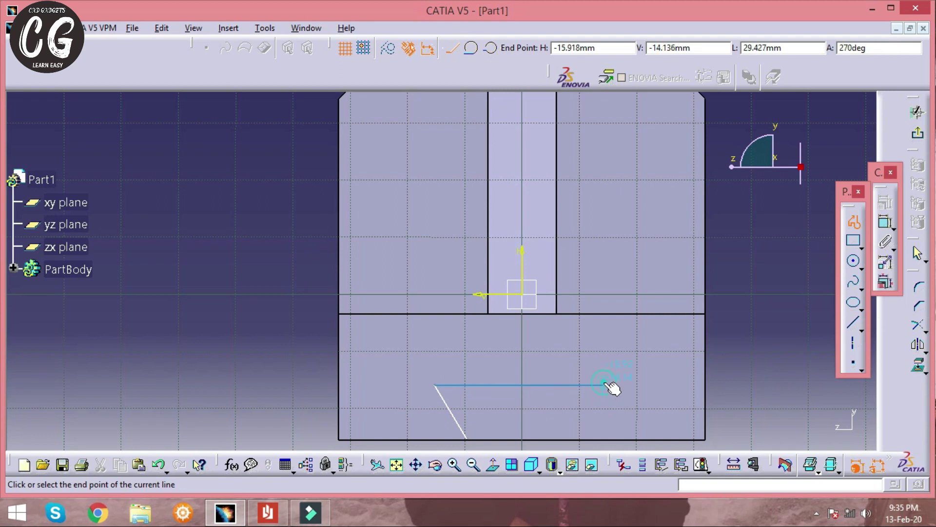
click(603, 384)
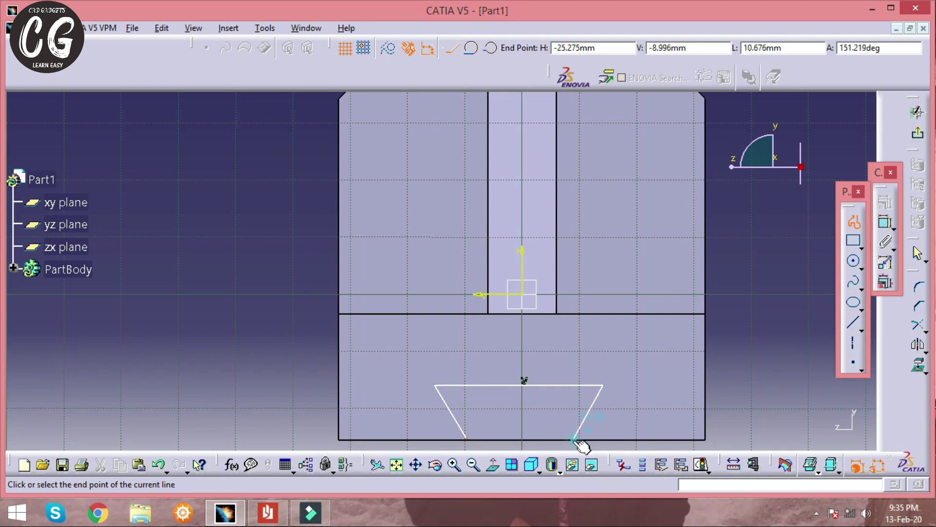
click(574, 438)
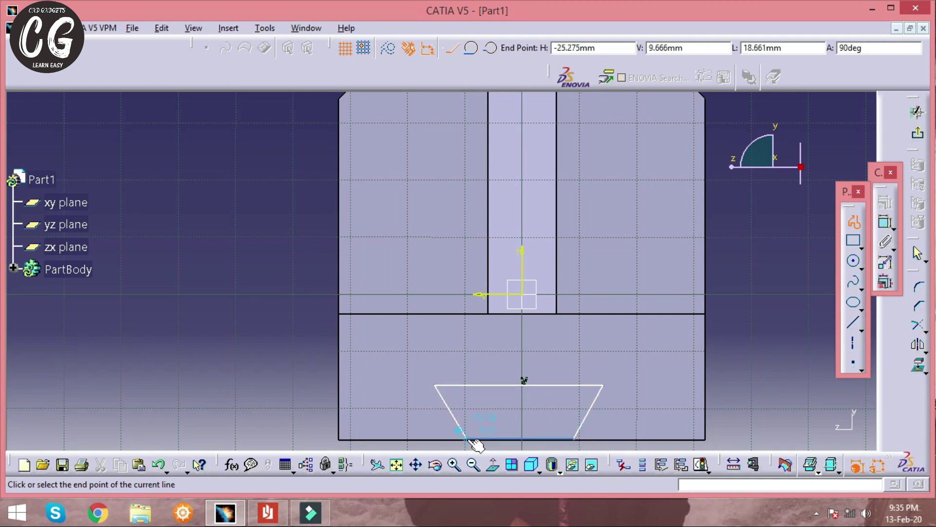
click(467, 438)
right_click(524, 382)
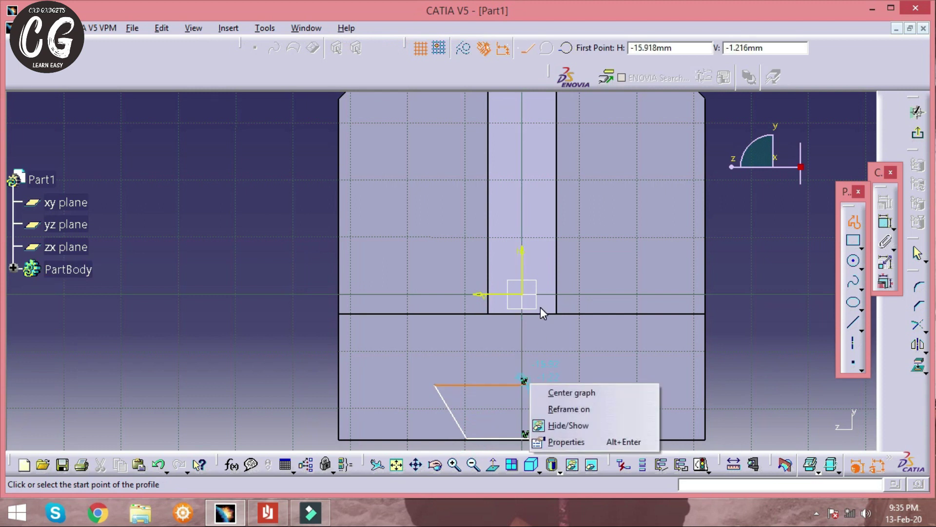
click(732, 330)
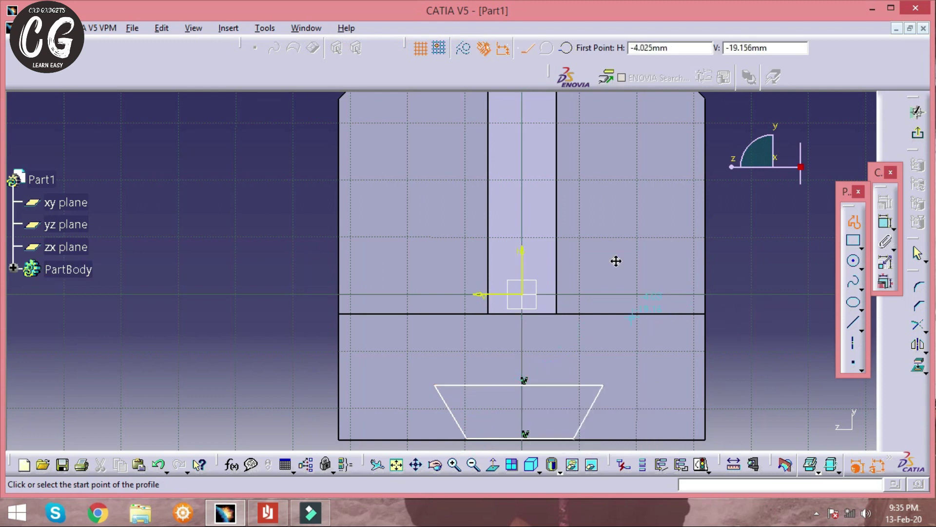
middle_drag(615, 259, 615, 211)
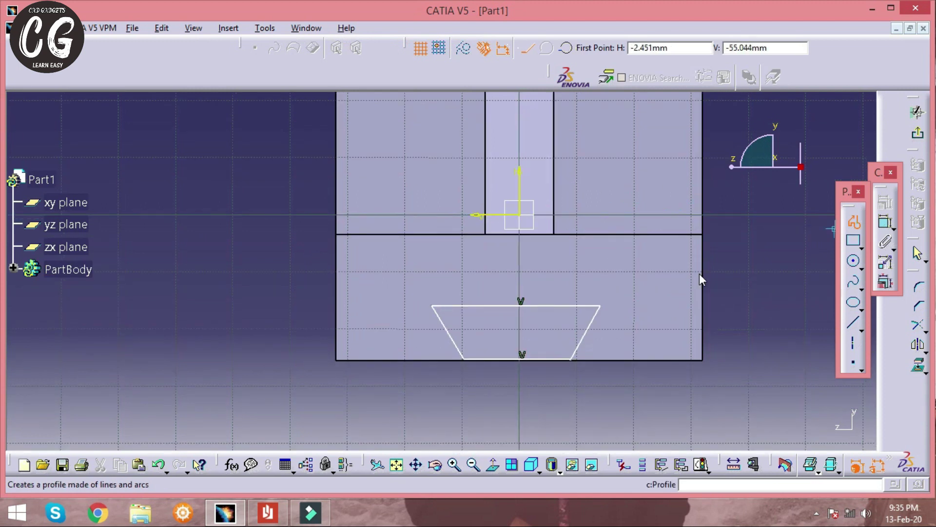
Make the dovetail profile's lower line coincident with the bottom edge of the base's end face
key(Escape)
mouse_move(582, 293)
middle_down()
mouse_move(537, 150)
mouse_move(608, 360)
mouse_move(608, 282)
mouse_move(636, 308)
mouse_move(484, 125)
middle_up()
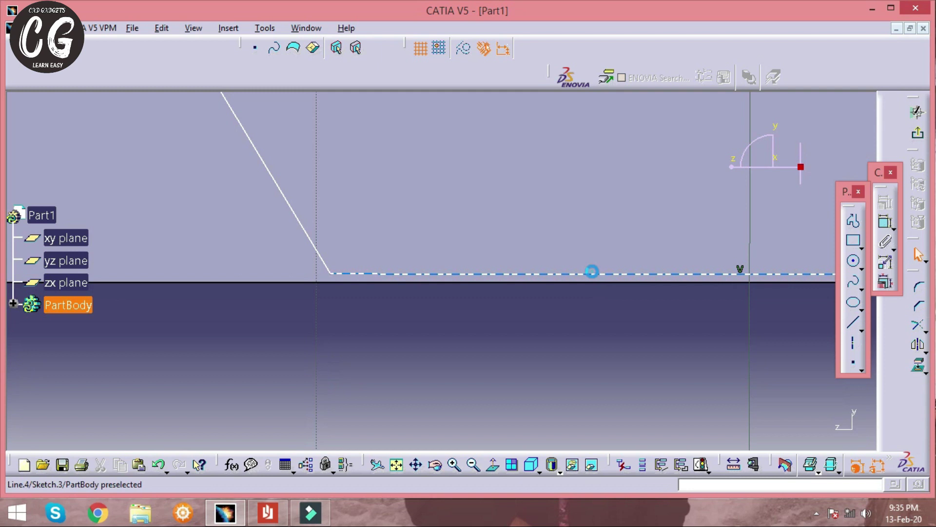
click(595, 273)
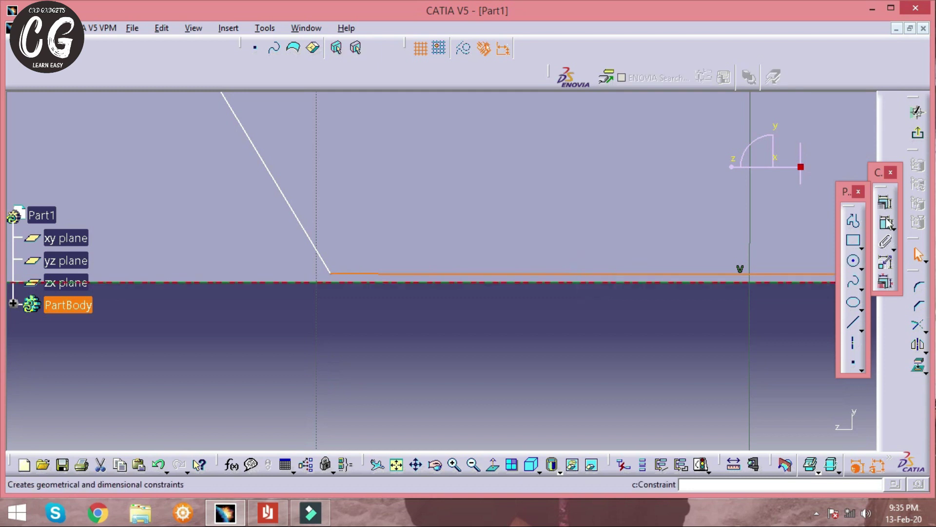
click(885, 202)
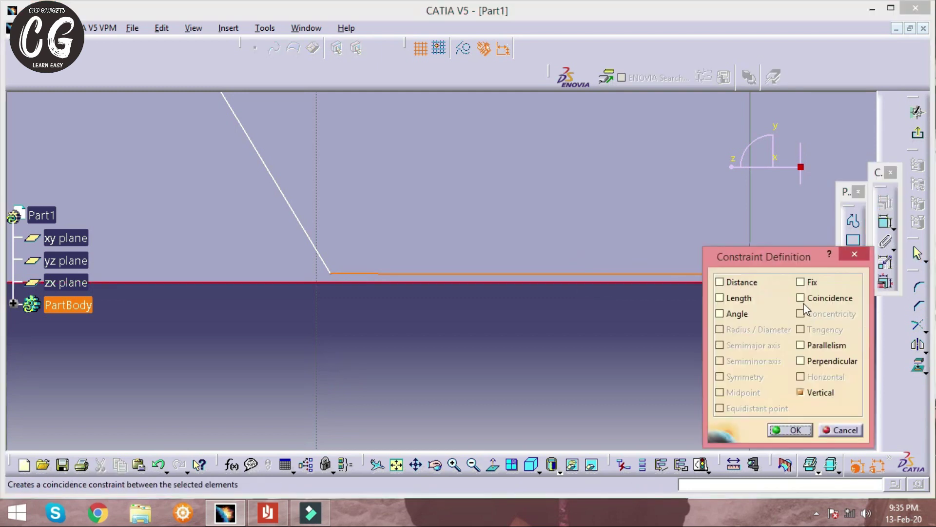
click(801, 297)
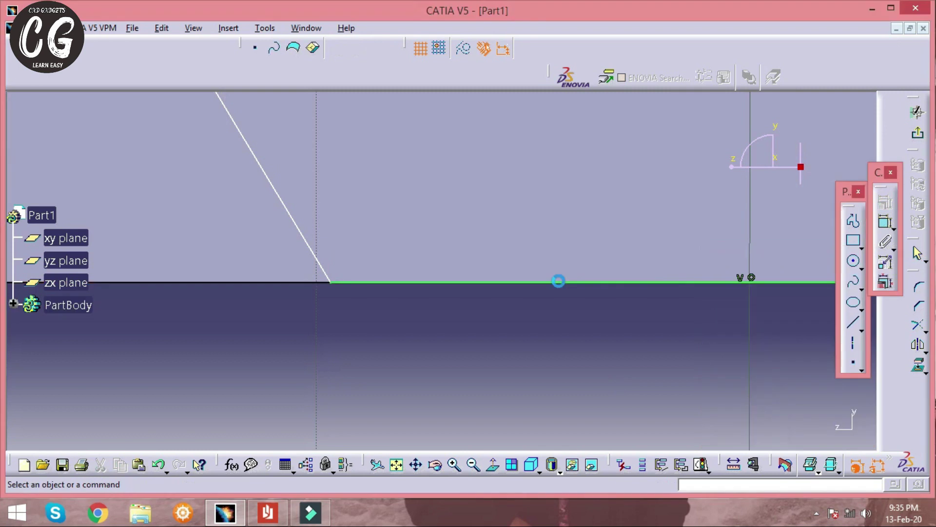
mouse_move(582, 369)
middle_down()
mouse_move(585, 326)
mouse_move(584, 384)
middle_up()
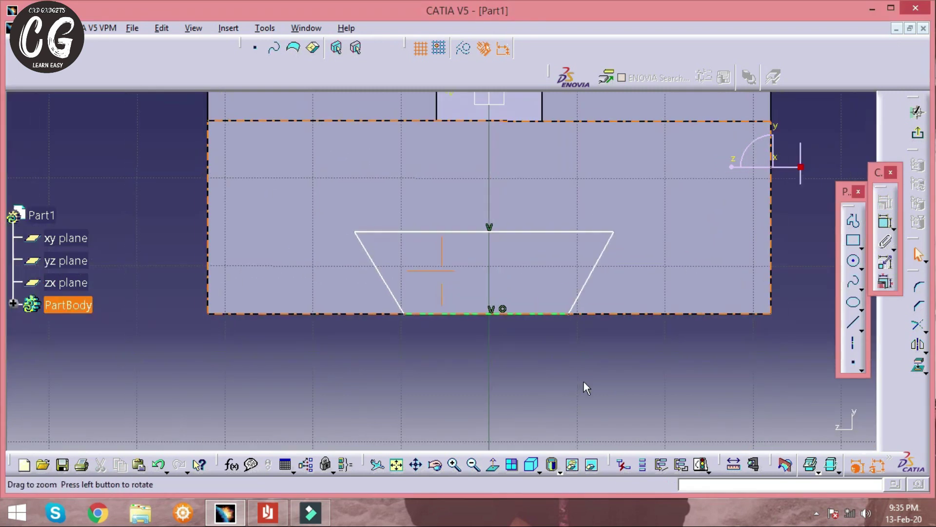
Check the slot width in the exercise drawing and constrain the dovetail profile's upper line to a length of 30 mm
click(271, 517)
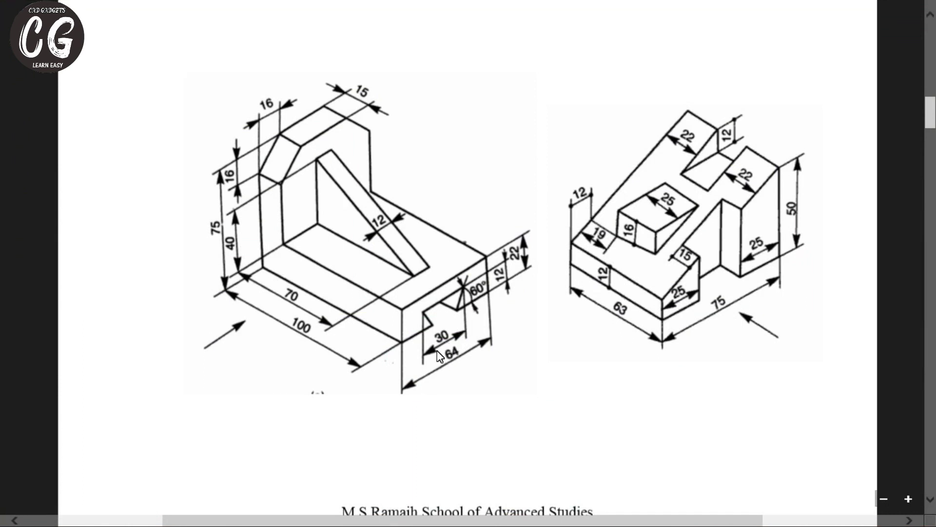
key(alt+Tab)
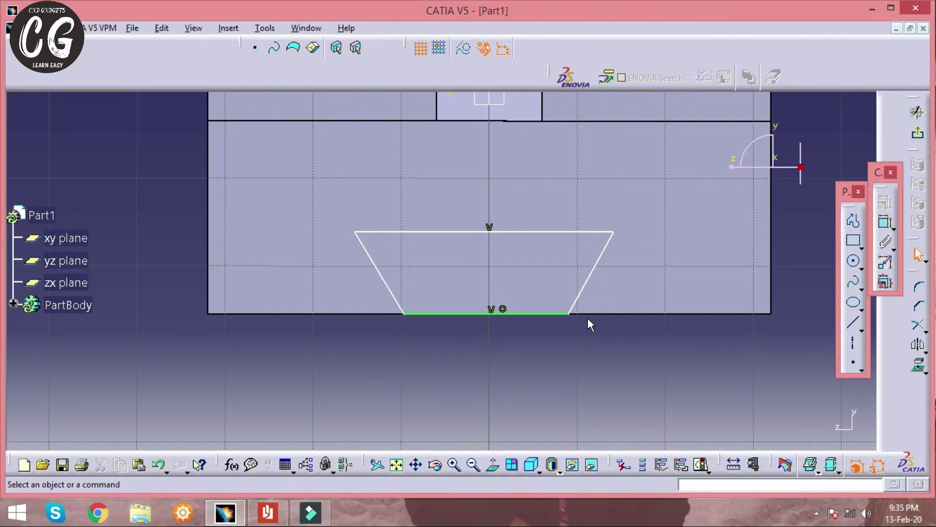
click(552, 232)
click(884, 241)
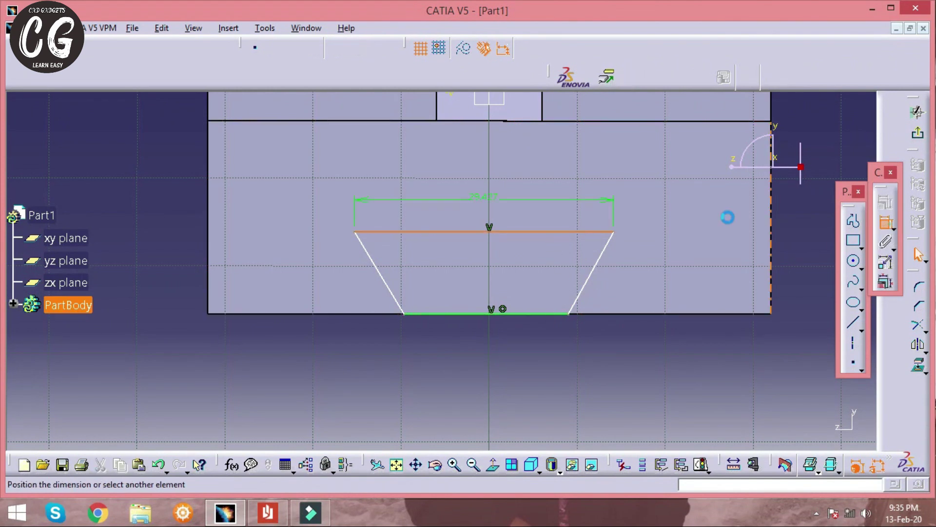
click(798, 204)
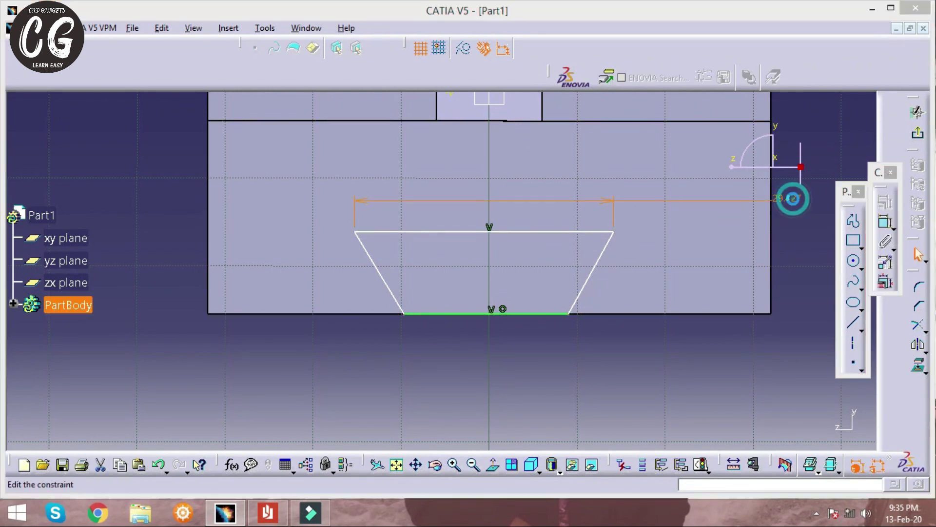
double_click(794, 198)
text(30mm)
key(Return)
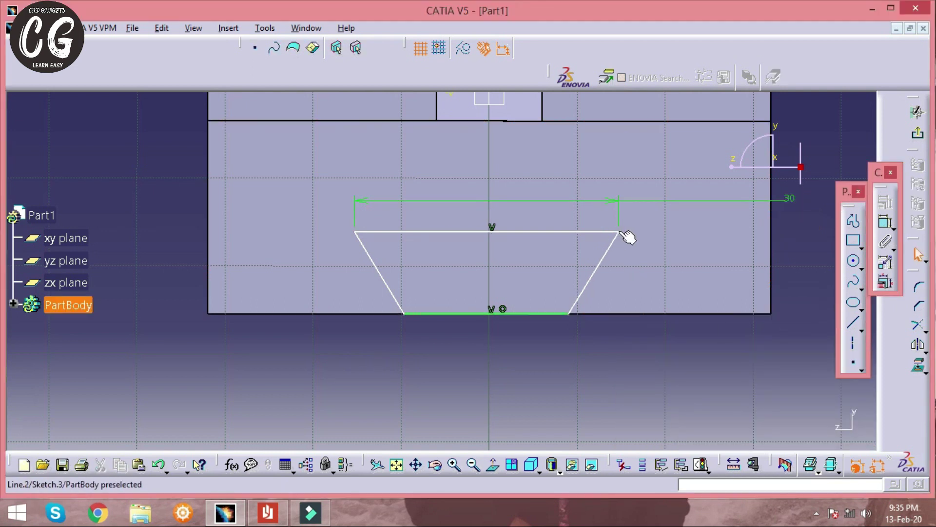
Constrain the angle between the dovetail's slanted side nearest the sketch compass and the base's bottom edge to 60°
click(885, 222)
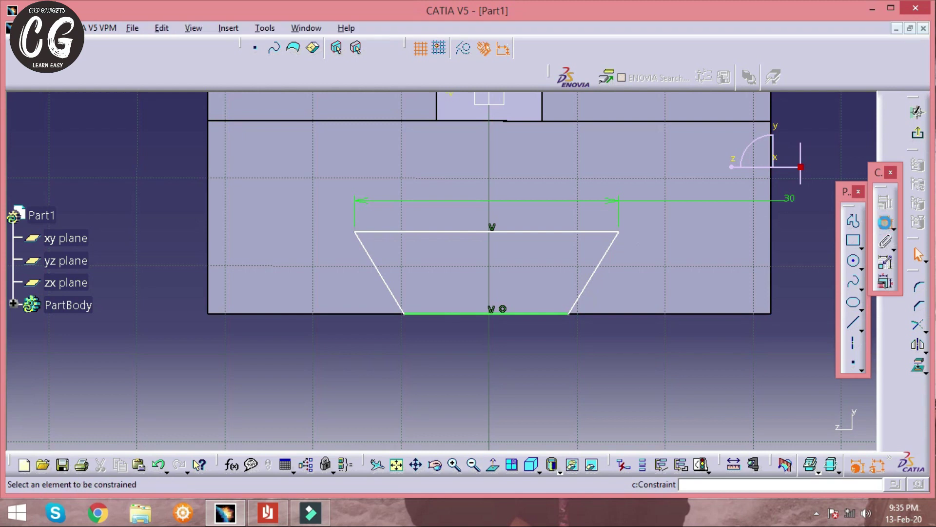
click(607, 271)
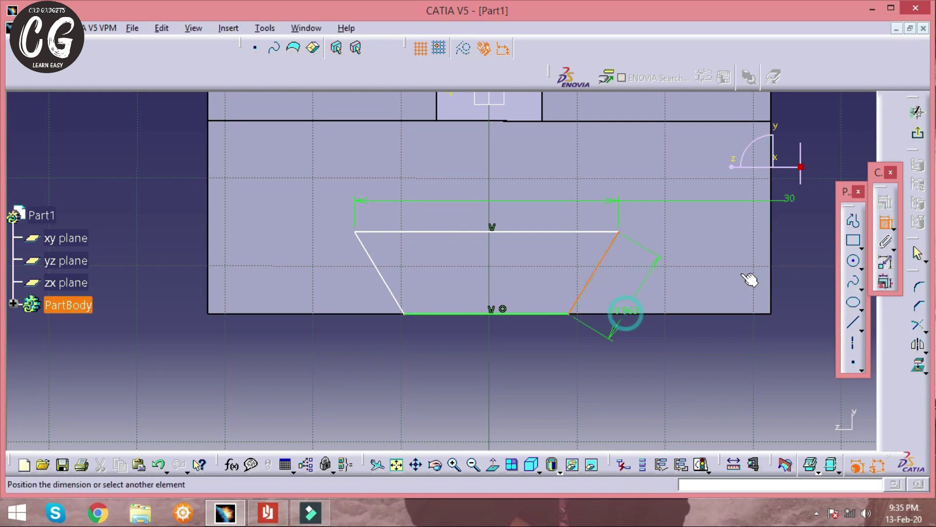
click(791, 258)
double_click(800, 248)
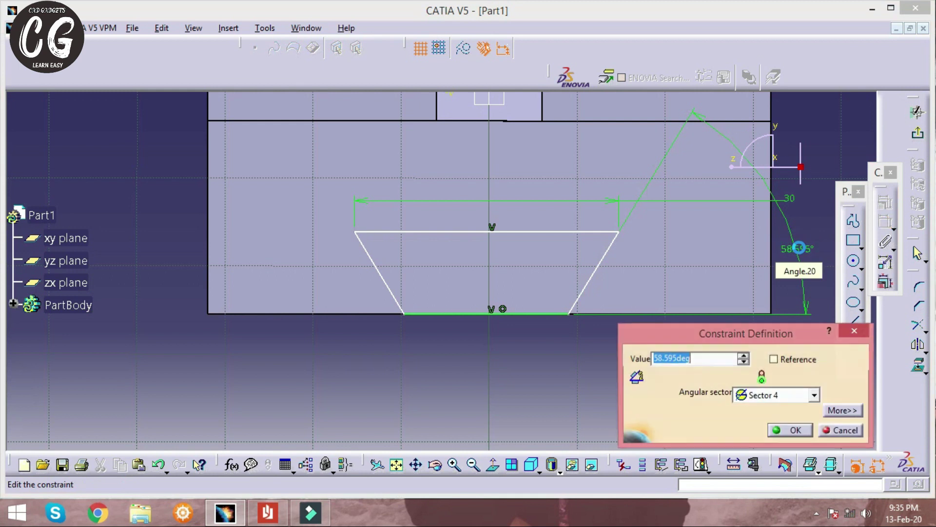
key(Return)
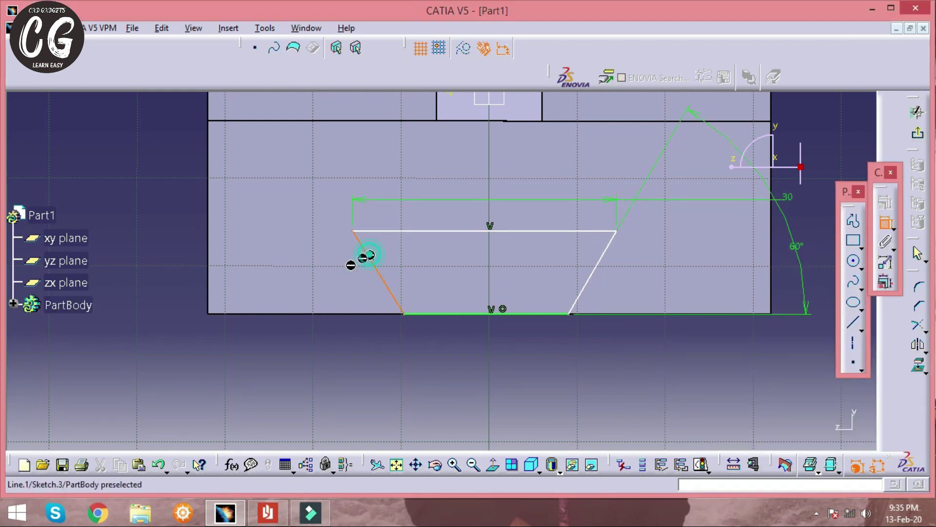
Constrain the angle between the dovetail's opposite slanted side and the base's bottom edge to 60°
click(366, 256)
click(292, 314)
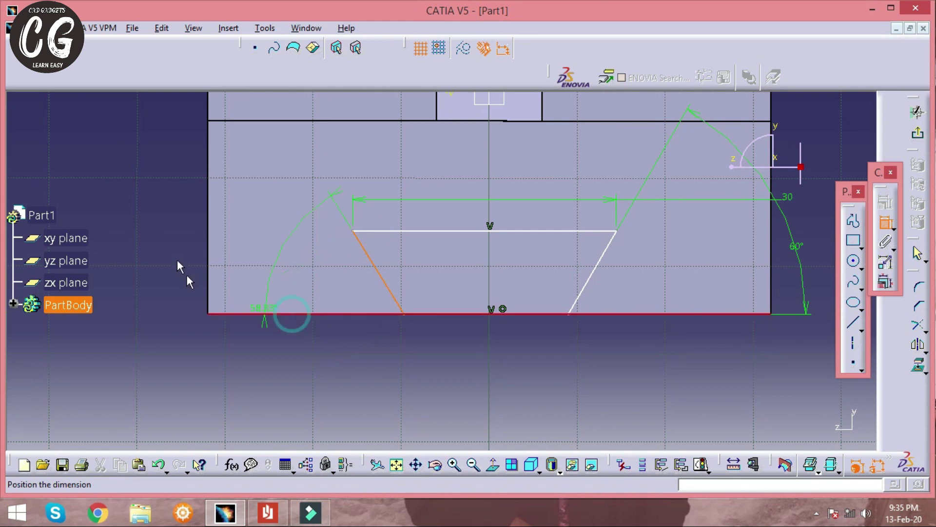
click(171, 241)
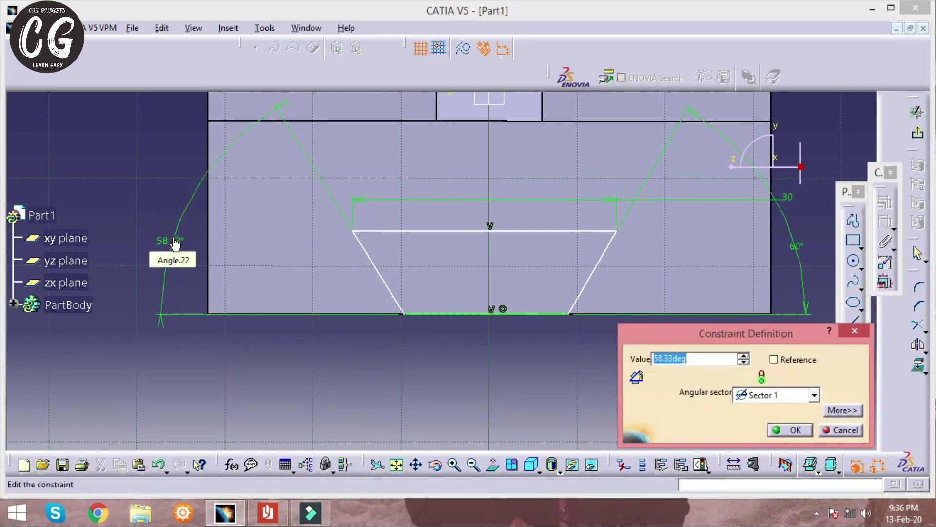
text(60)
key(Return)
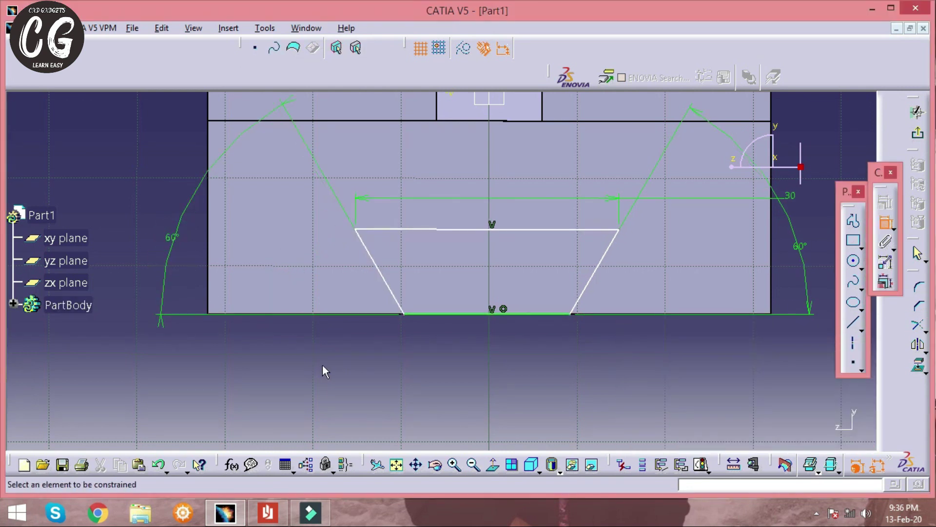
Dimension the offset from one upper corner of the dovetail to the base's nearest side edge and set it to 17 mm
click(624, 231)
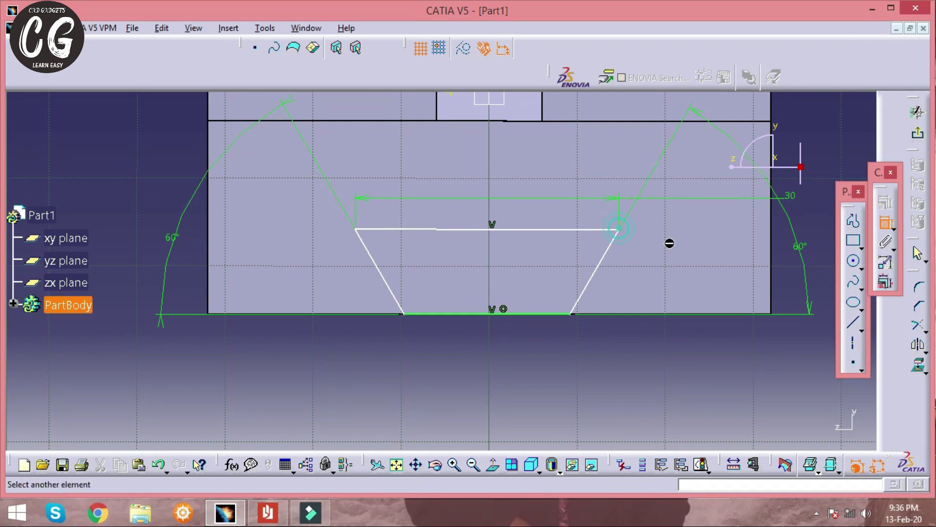
click(771, 271)
click(787, 374)
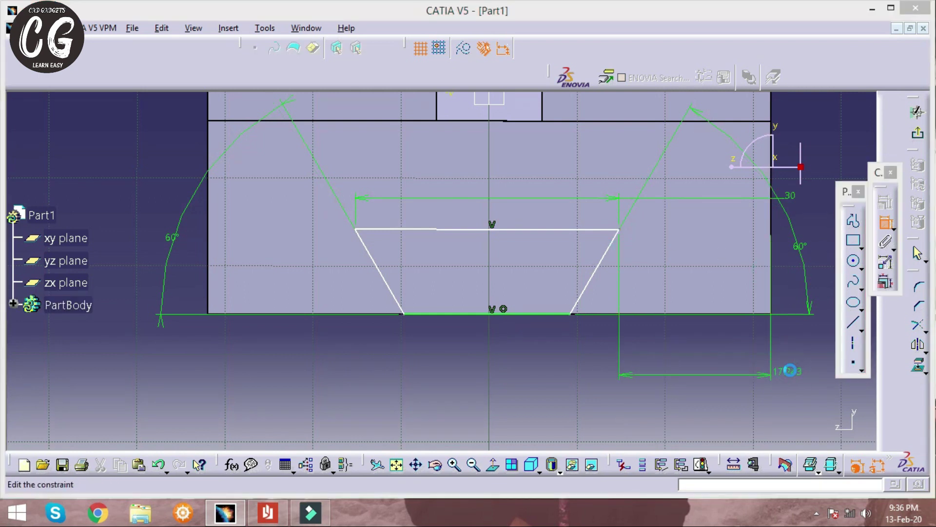
double_click(790, 371)
text(17)
key(Return)
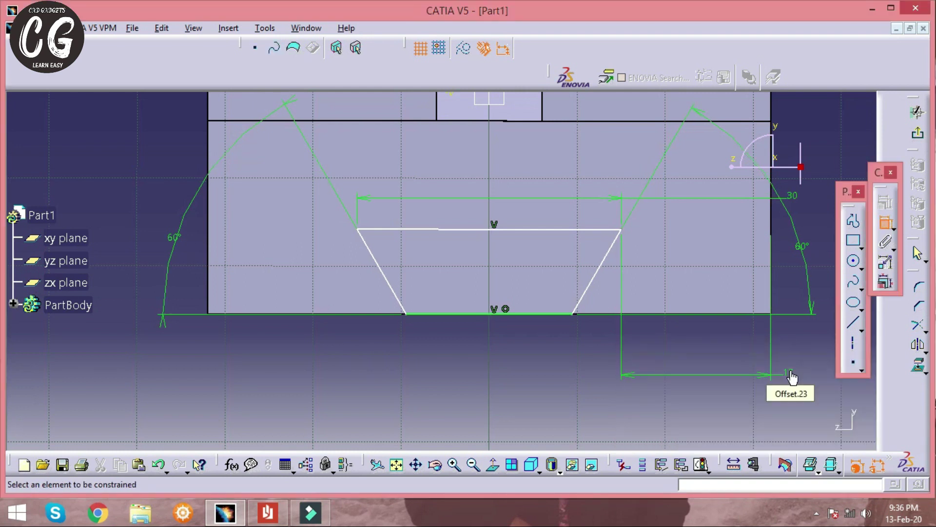
Try to dimension the offset from the dovetail's opposite upper corner to its nearest side edge of the base
click(360, 231)
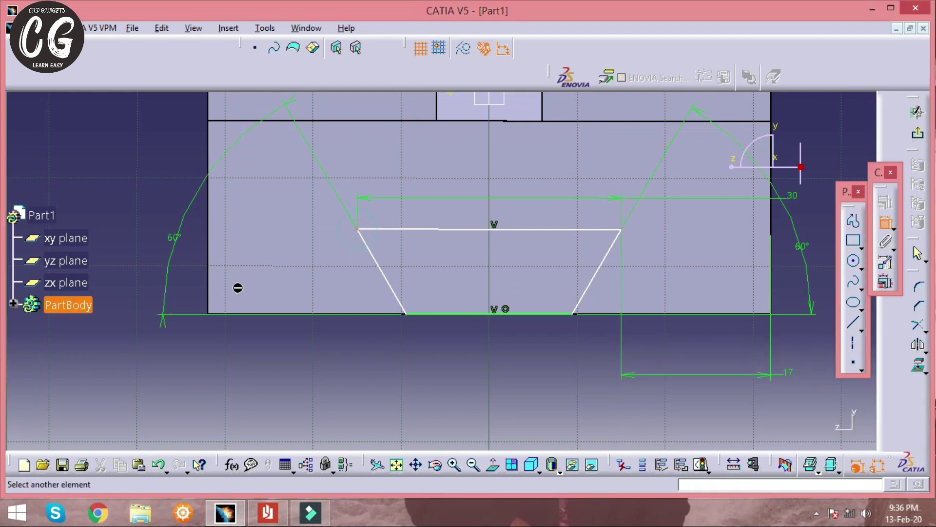
click(209, 273)
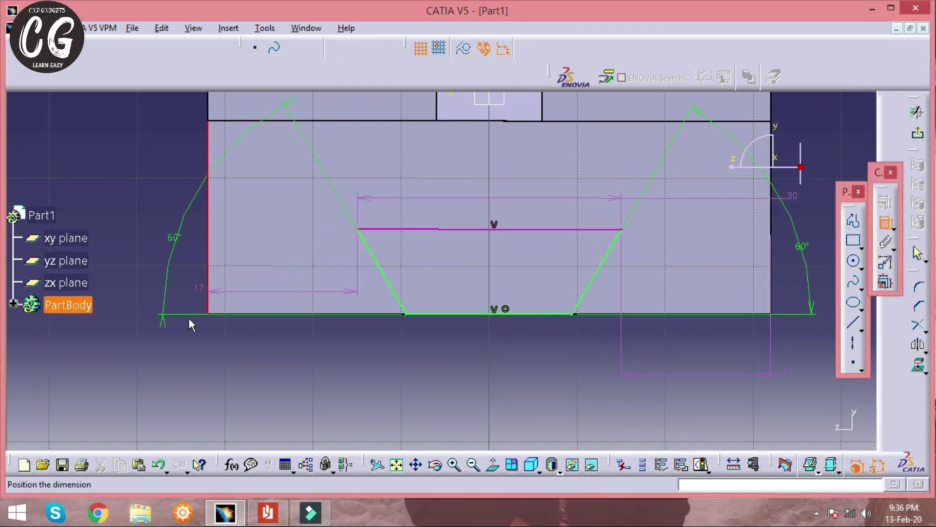
click(197, 346)
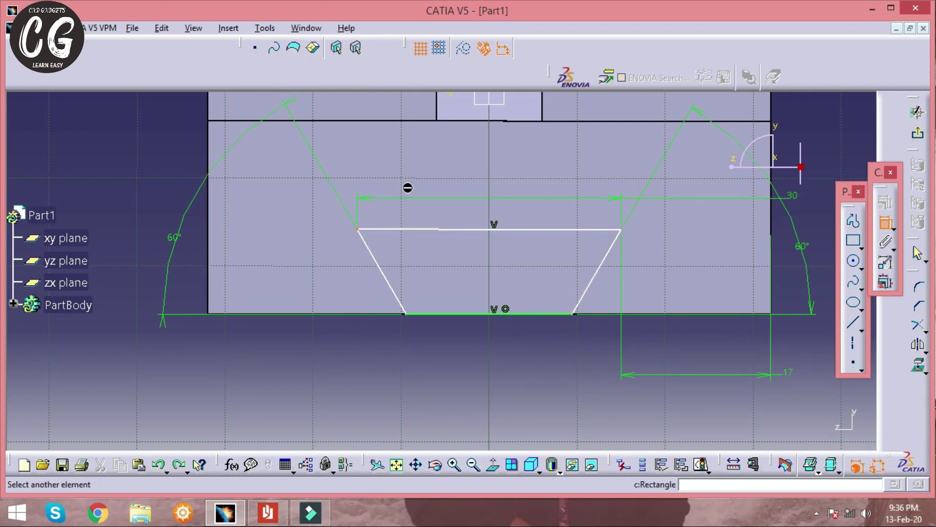
Exit the sketch and cut the dovetail profile through the base with a Pocket of type Up to last
click(918, 133)
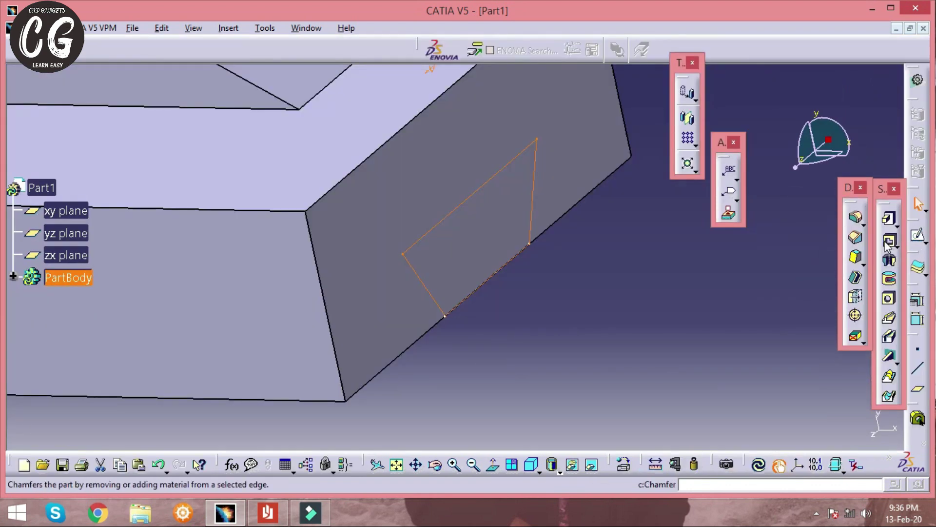
click(888, 240)
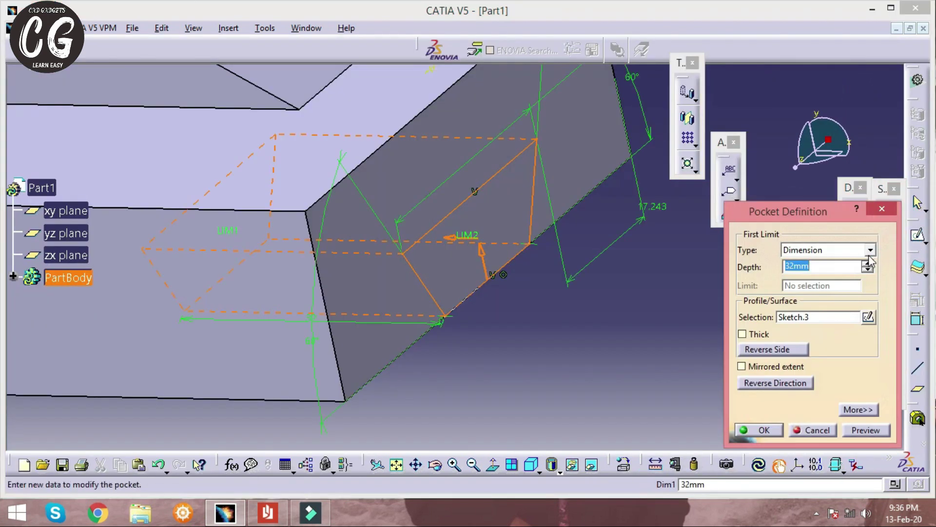
click(868, 249)
click(835, 285)
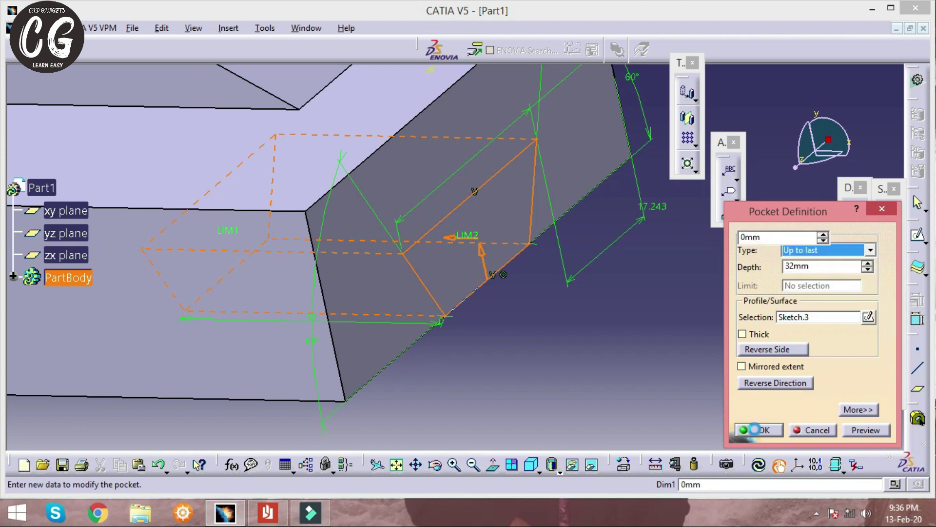
click(761, 430)
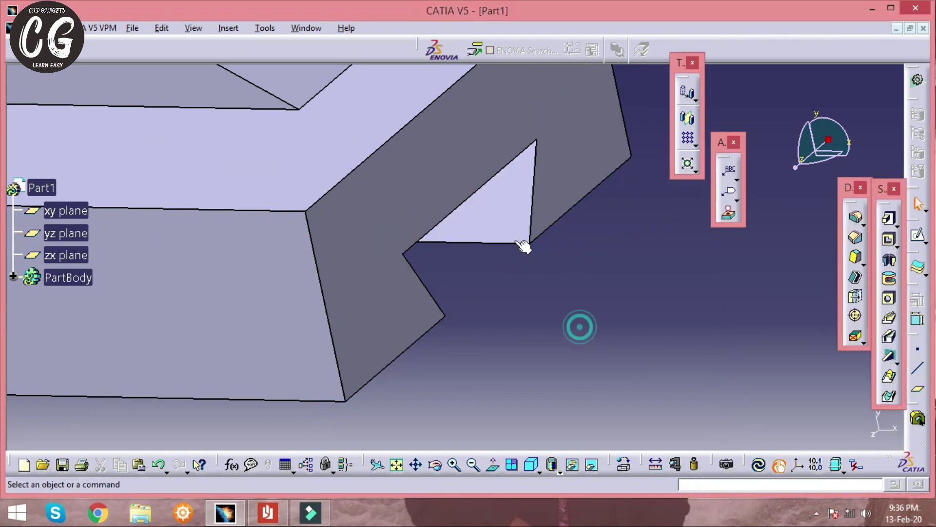
Inspect the dovetail slot and the whole bracket, and compare the part with the exercise drawing
middle_drag(522, 244, 458, 286)
middle_drag(546, 312, 526, 203)
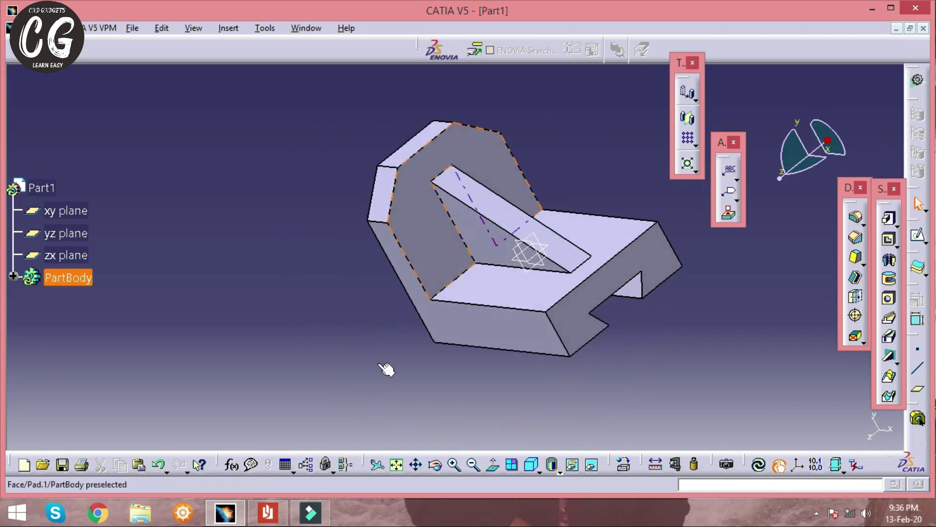
click(268, 512)
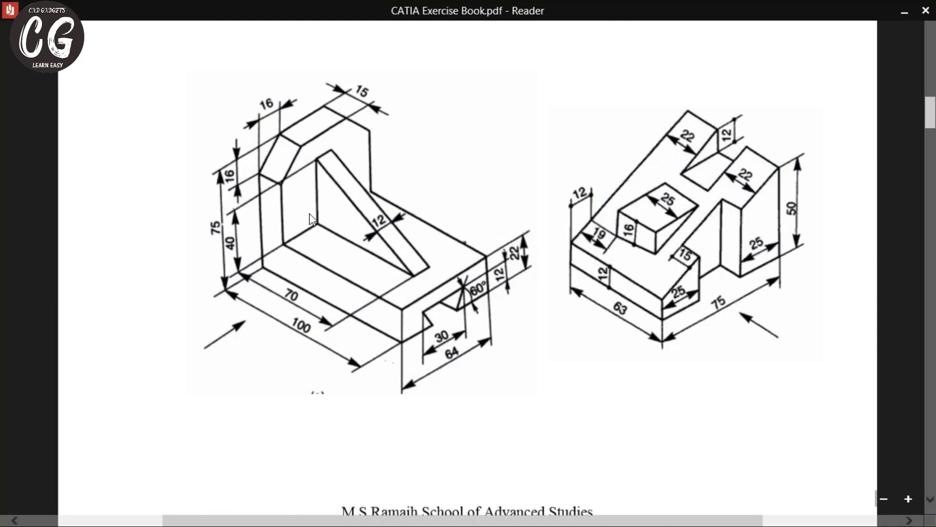